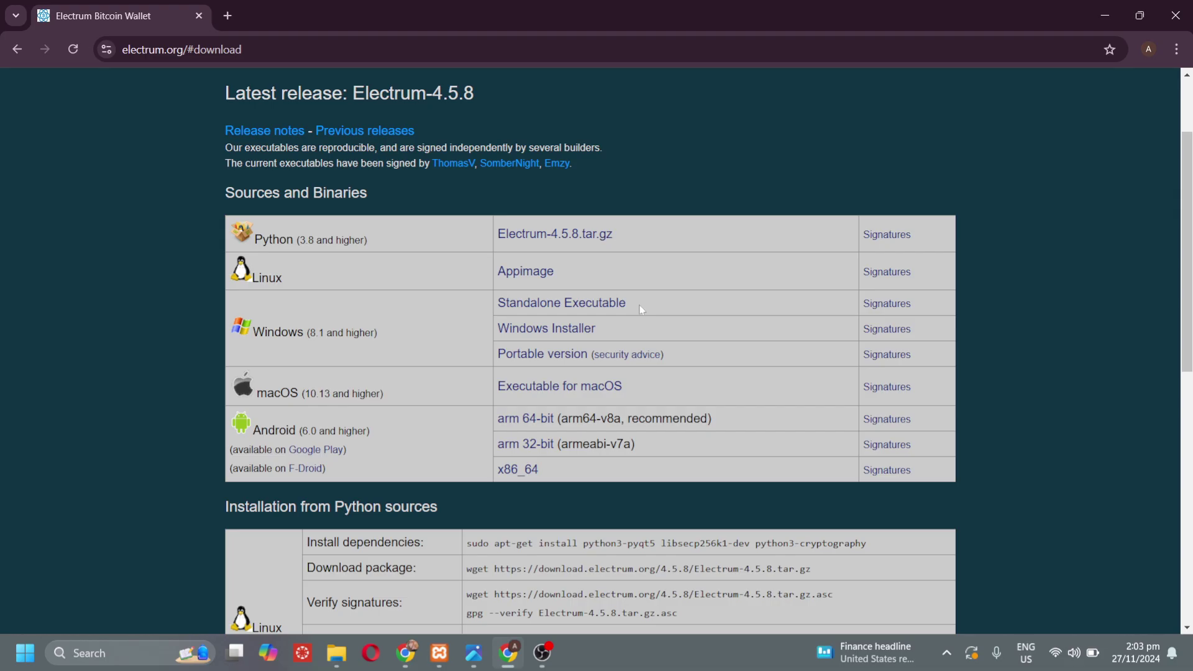
- Download the 33.5 MB electrum-4.5.8-setup.exe Windows installer and run it from Chrome's downloads
{"action": "left_click", "coordinate": [525, 341]}
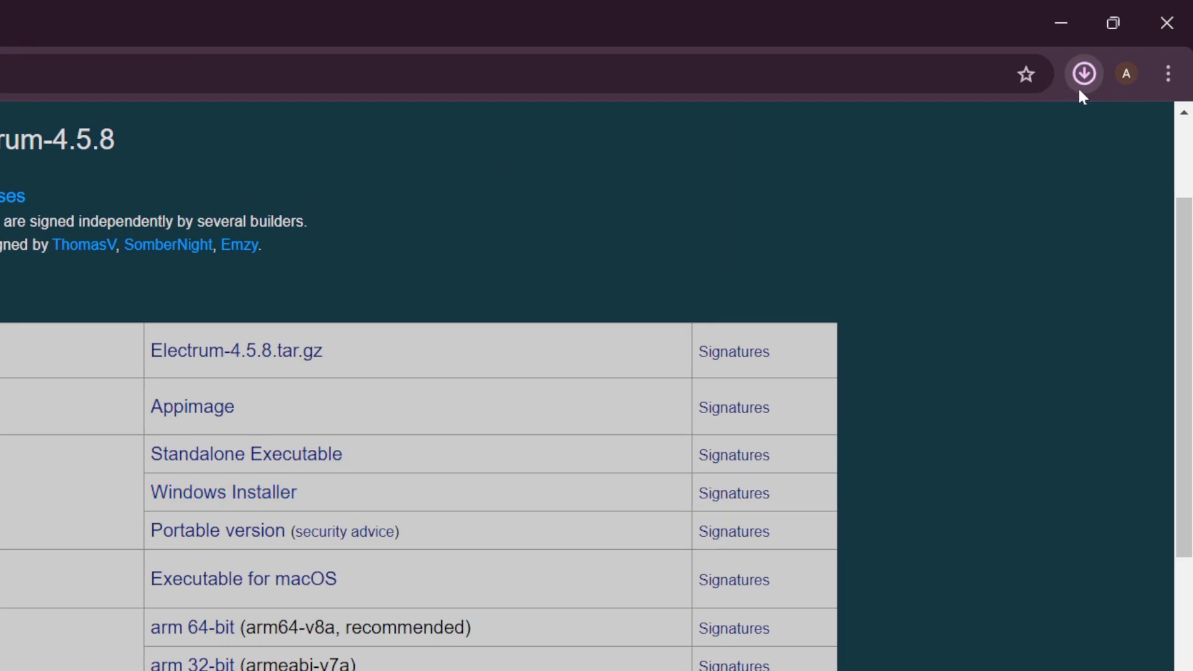
{"action": "left_click", "coordinate": [1077, 87]}
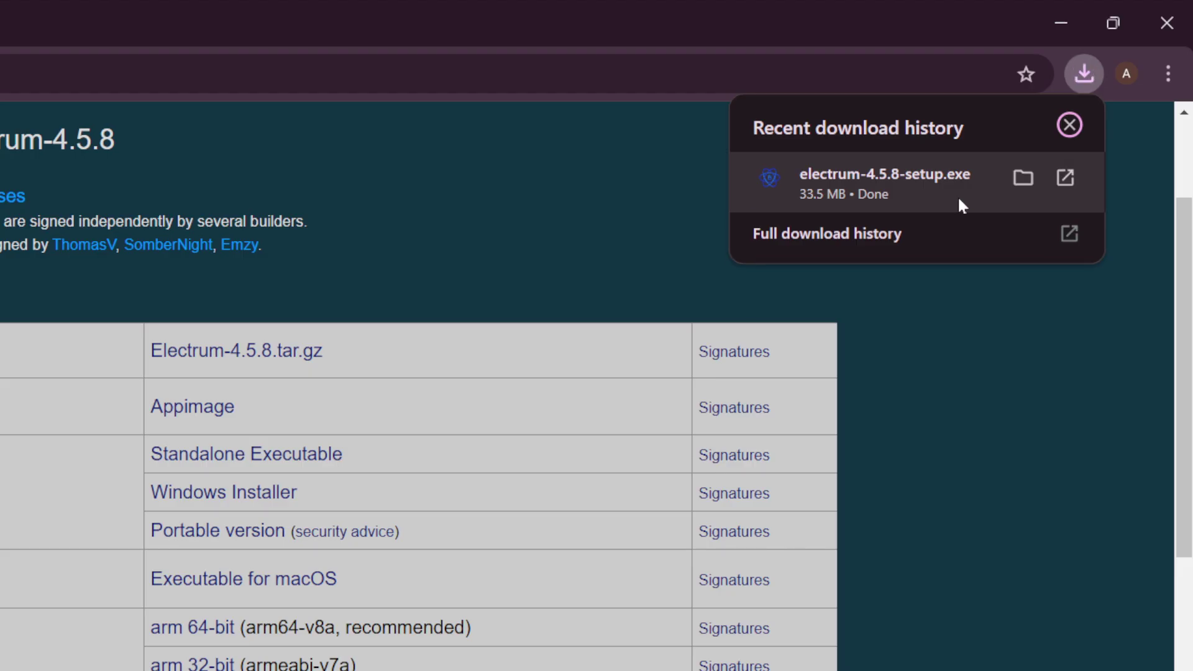
{"action": "left_click", "coordinate": [957, 195]}
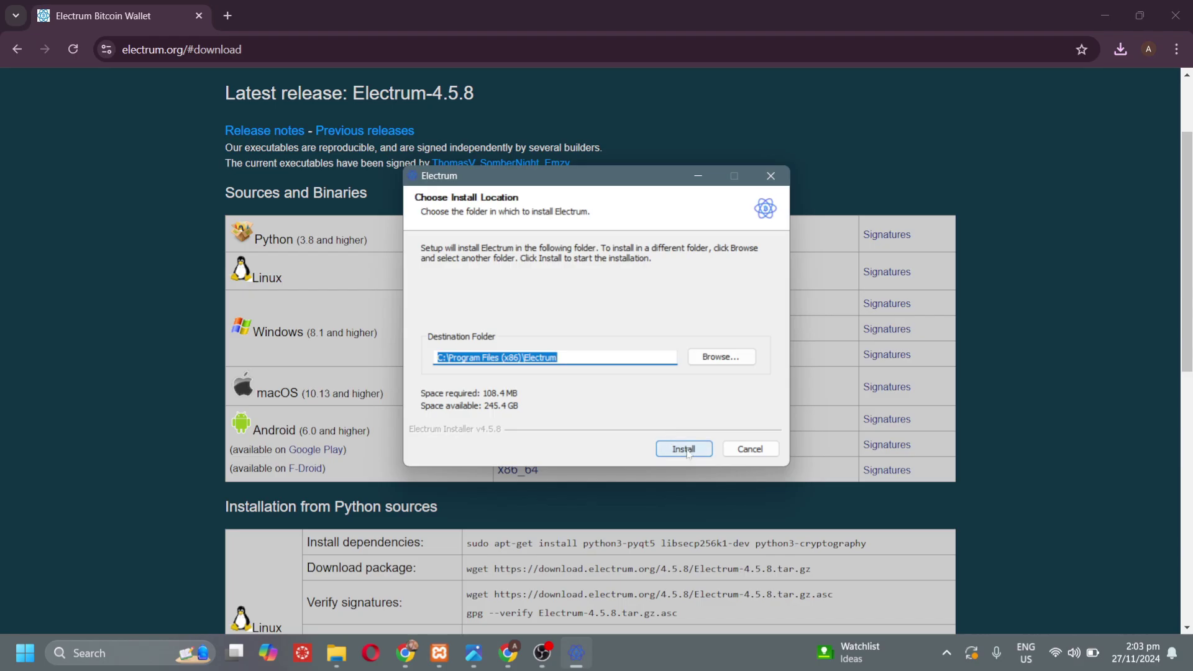
- Install Electrum into C:\Program Files (x86)\Electrum, then launch it via Windows search 'ele'
{"action": "left_click", "coordinate": [683, 448]}
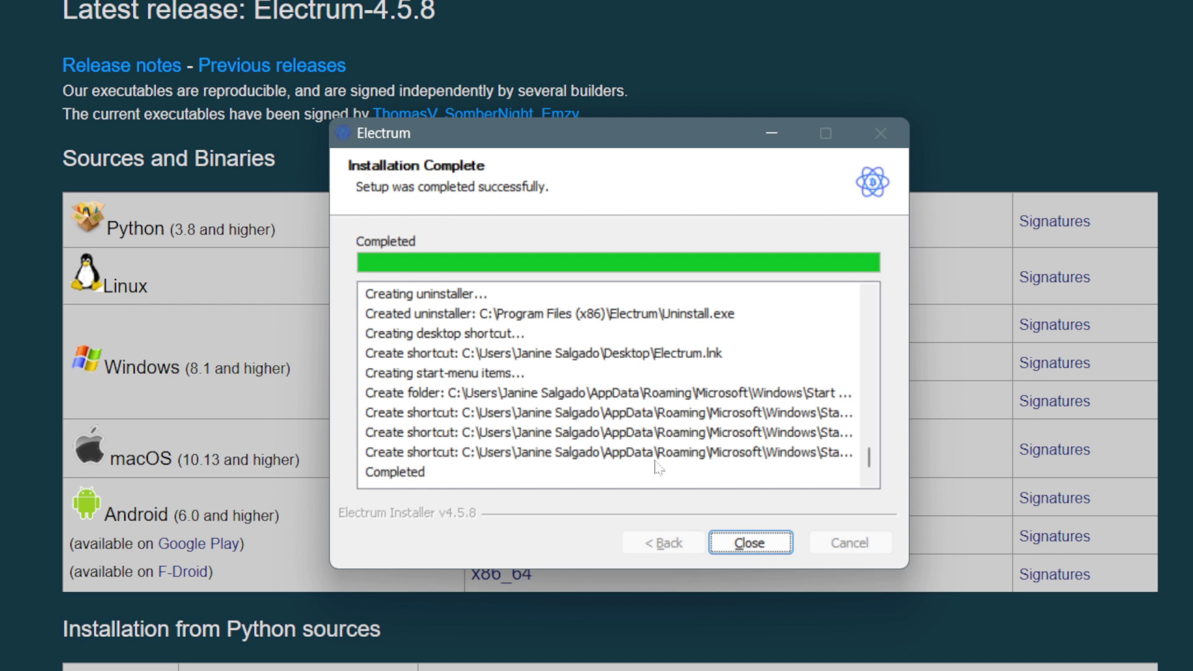
{"action": "left_click", "coordinate": [719, 544]}
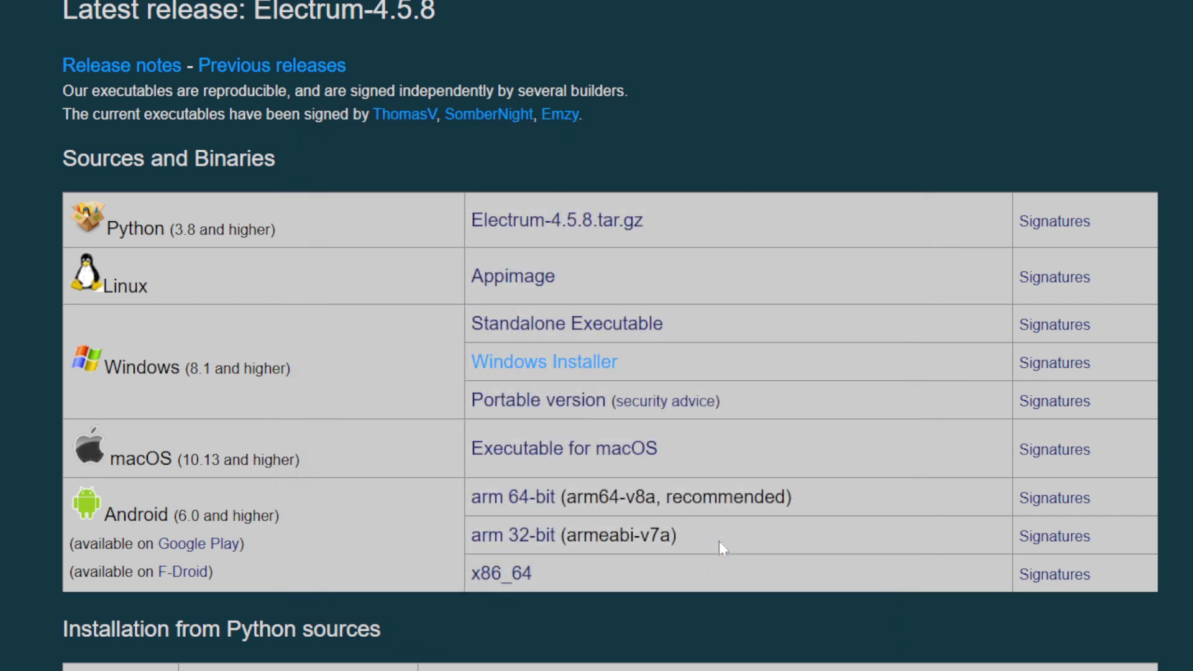
{"action": "left_click", "coordinate": [160, 652]}
{"action": "type", "text": "electrum"}
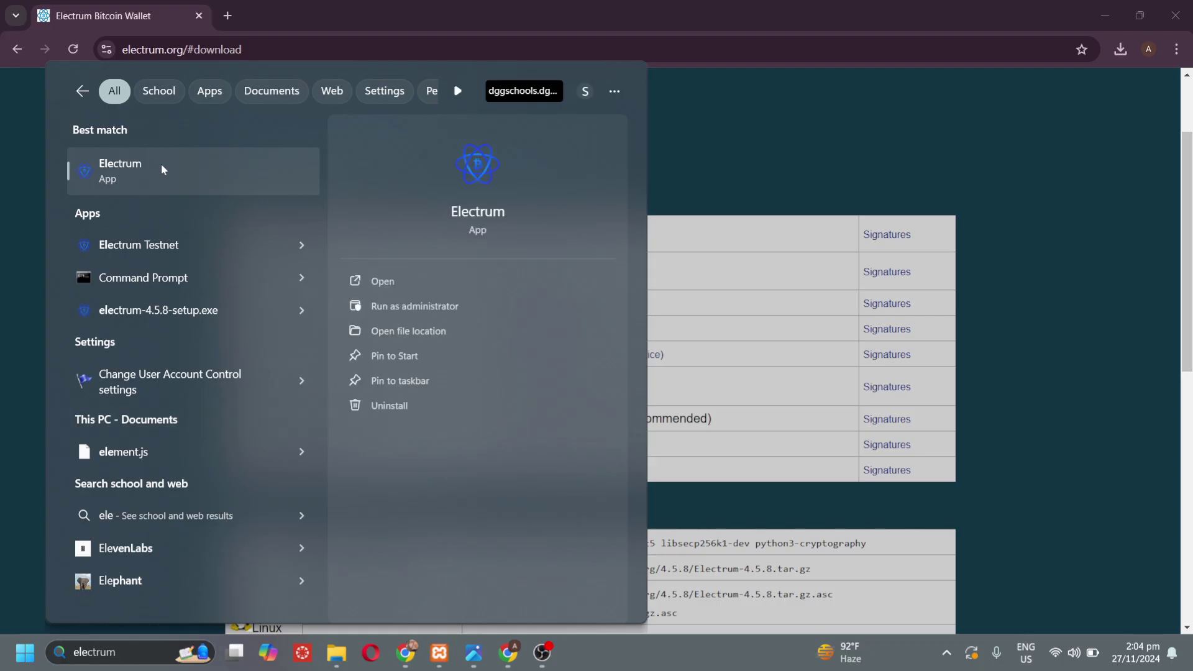
{"action": "left_click", "coordinate": [161, 169]}
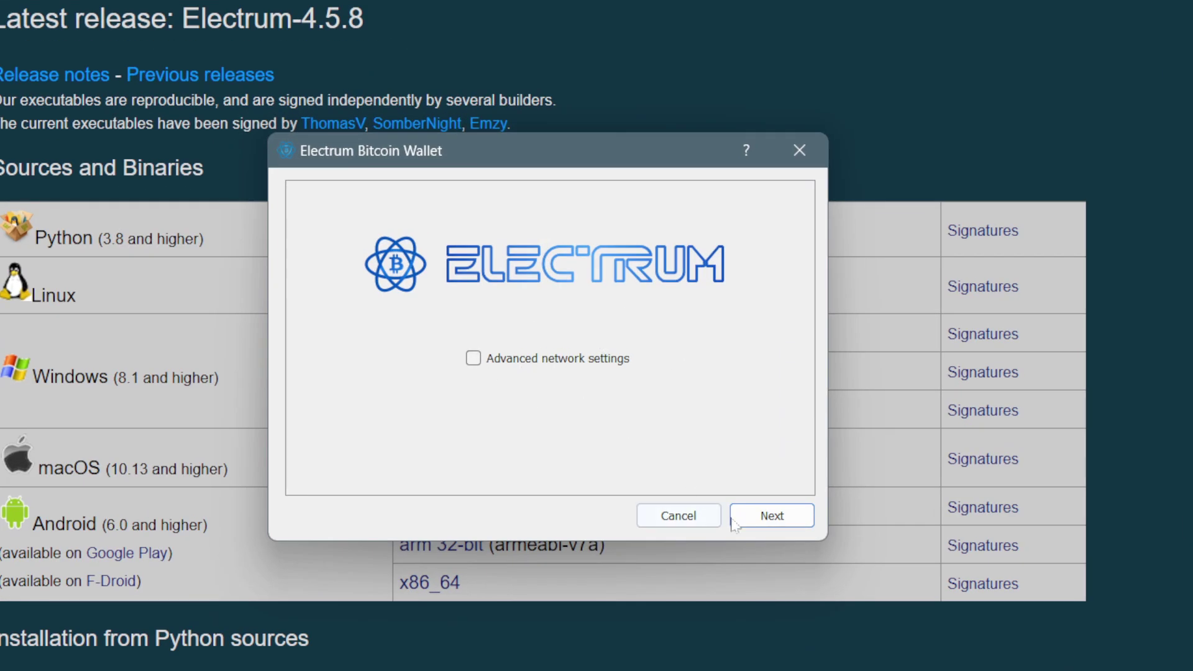
- Skip network settings, glance at the wallet file browser, and proceed to create default_wallet
{"action": "left_click", "coordinate": [755, 522]}
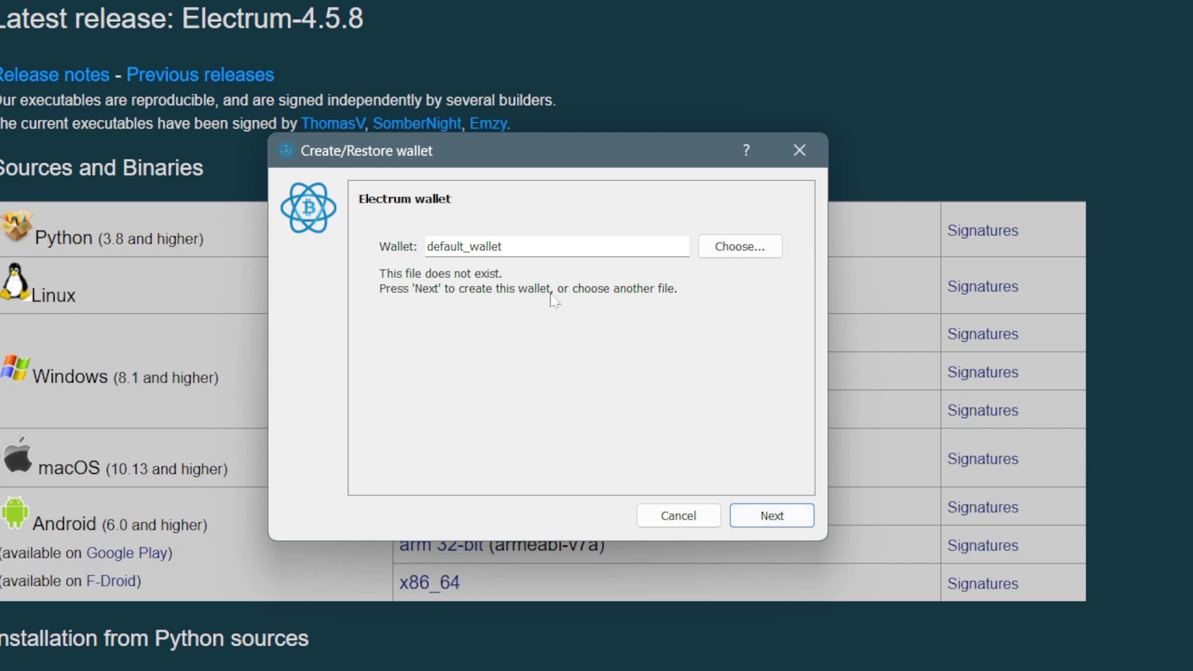
{"action": "left_click", "coordinate": [735, 247]}
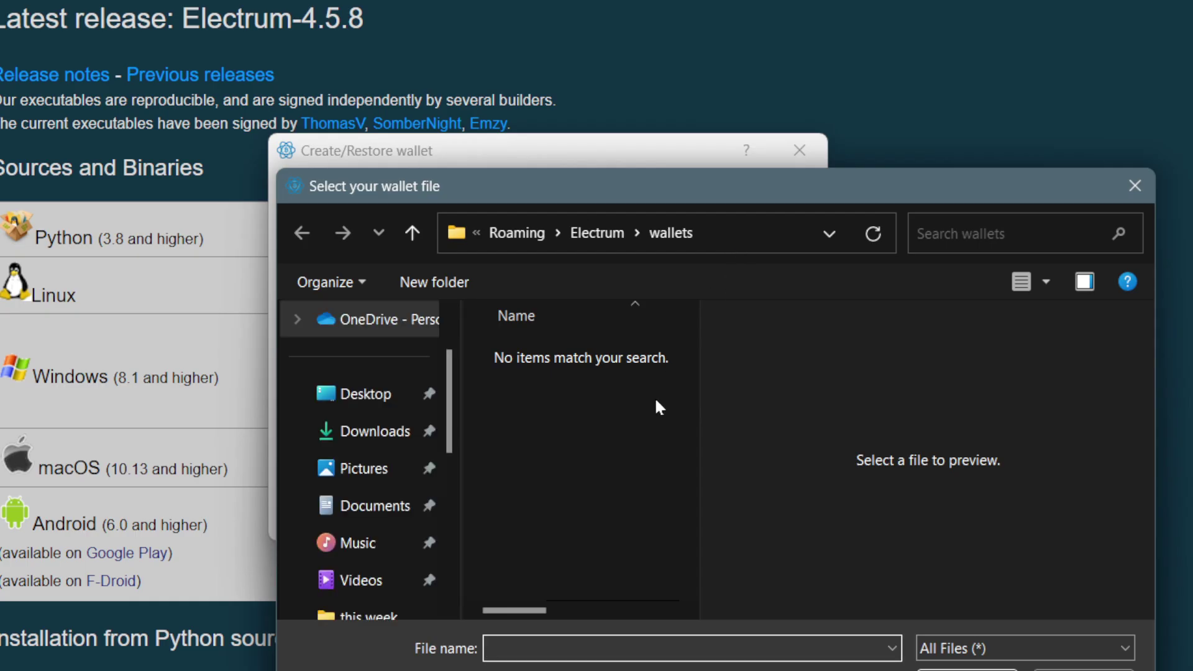
{"action": "scroll", "coordinate": [435, 473], "scroll_direction": "down", "scroll_amount": 5}
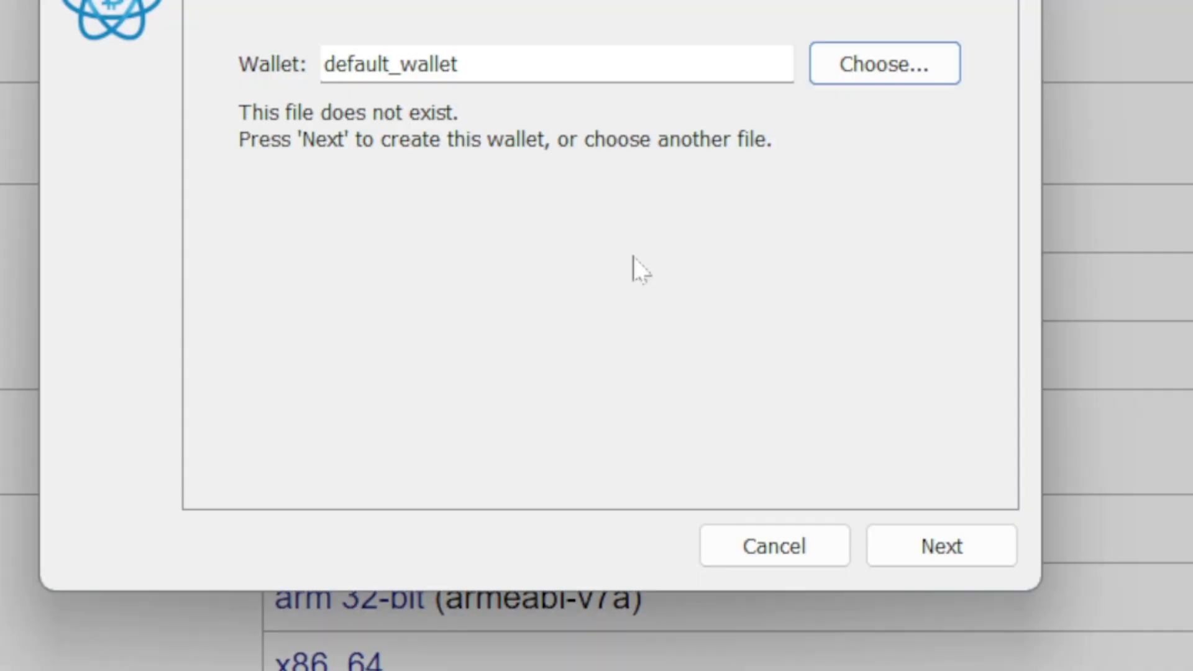
{"action": "left_click", "coordinate": [925, 548]}
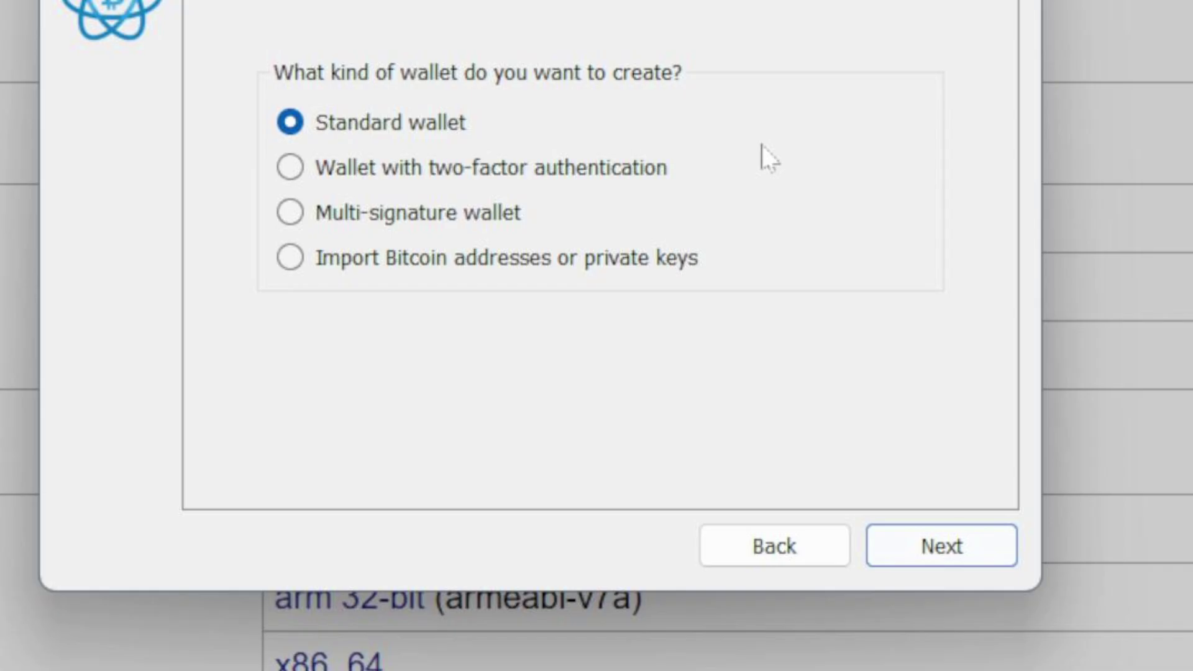
- Choose a Standard wallet with a new seed and select the generated 12-word seed
{"action": "left_click", "coordinate": [948, 544]}
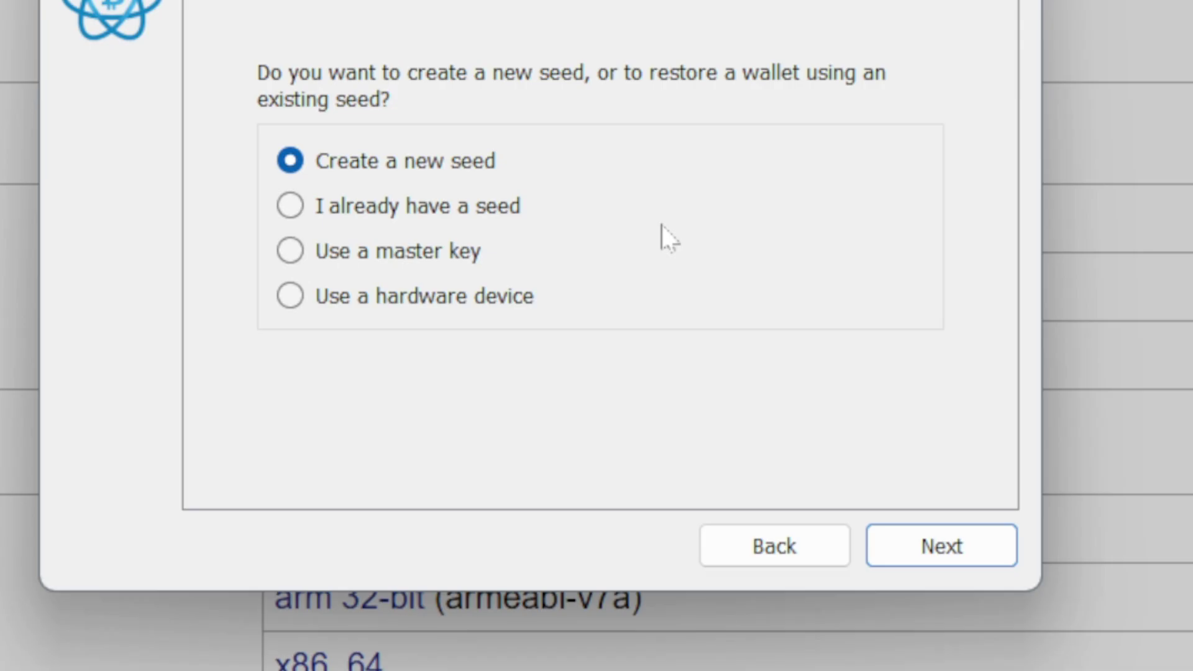
{"action": "left_click", "coordinate": [963, 558]}
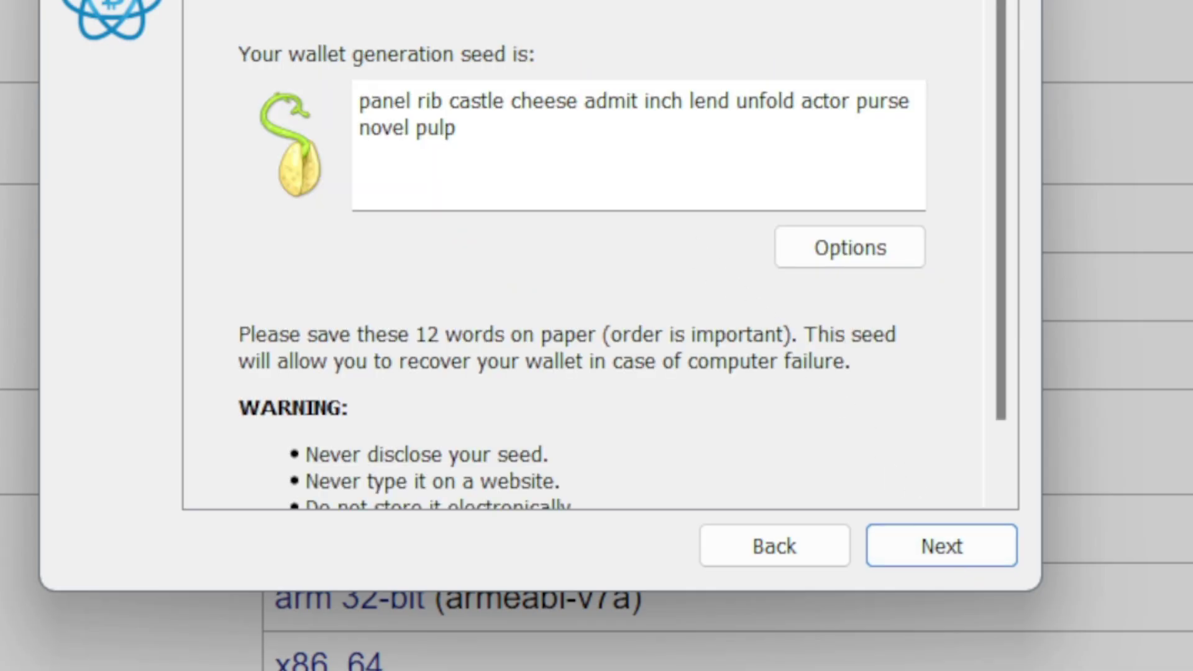
{"action": "triple_click", "coordinate": [437, 129]}
{"action": "key", "text": "ctrl+c"}
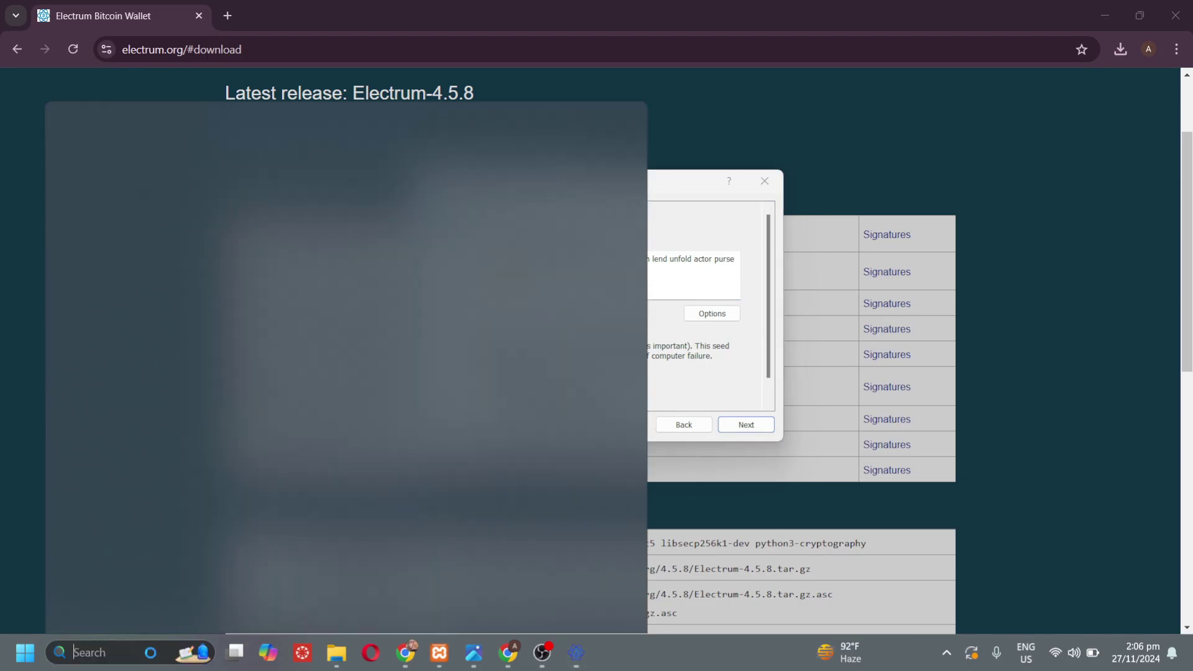
- Paste the 12-word seed into a new Notepad tab, then minimize Notepad
{"action": "left_click", "coordinate": [74, 652]}
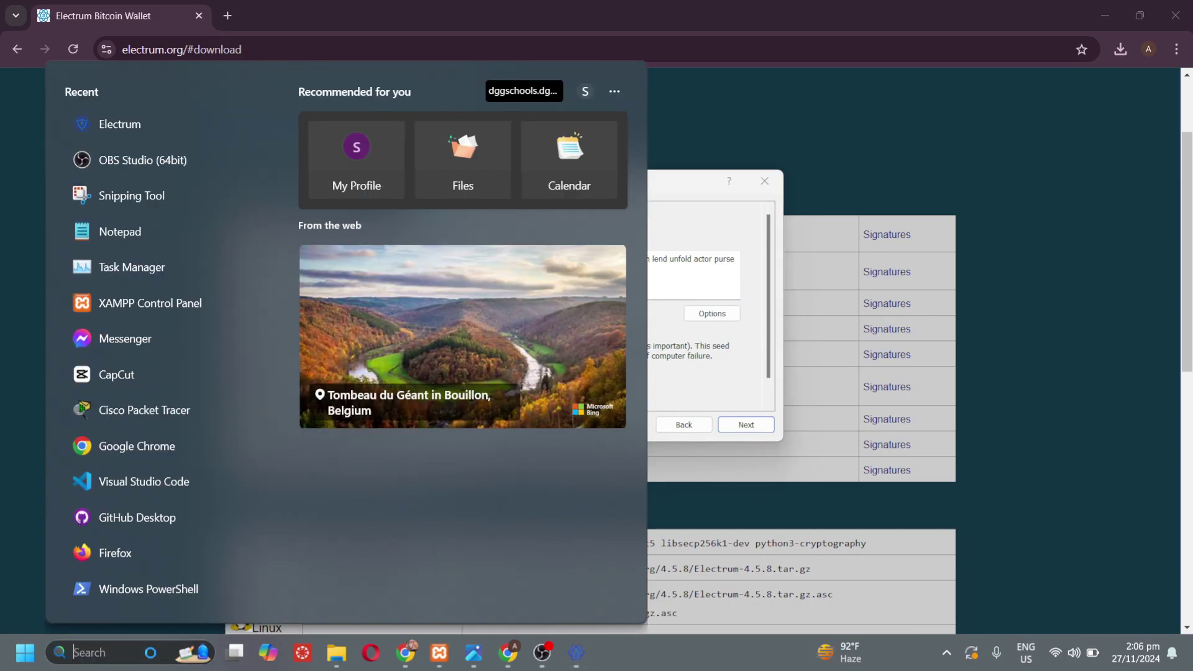
{"action": "type", "text": "notepad"}
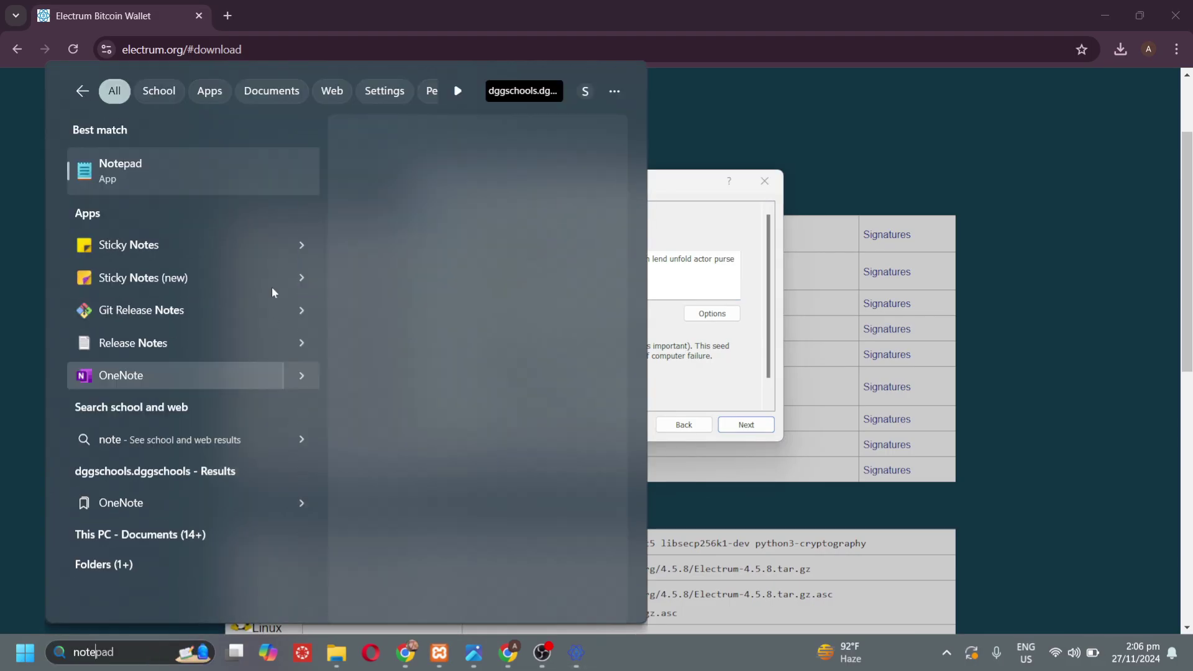
{"action": "left_click", "coordinate": [263, 185]}
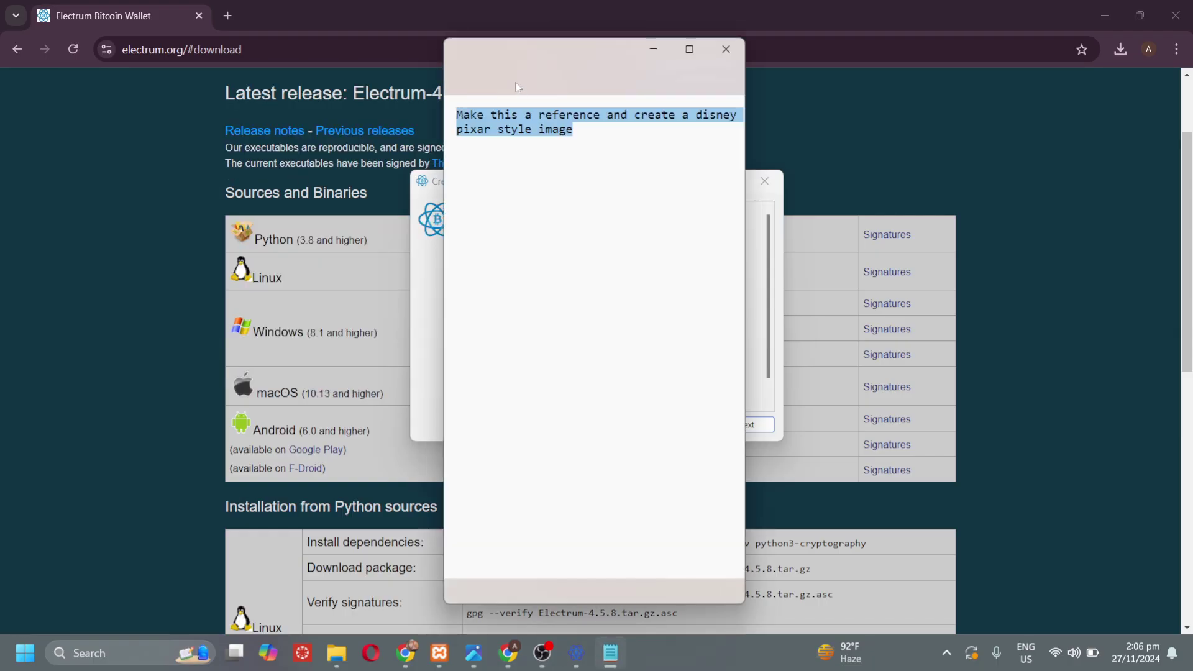
{"action": "left_click", "coordinate": [593, 57]}
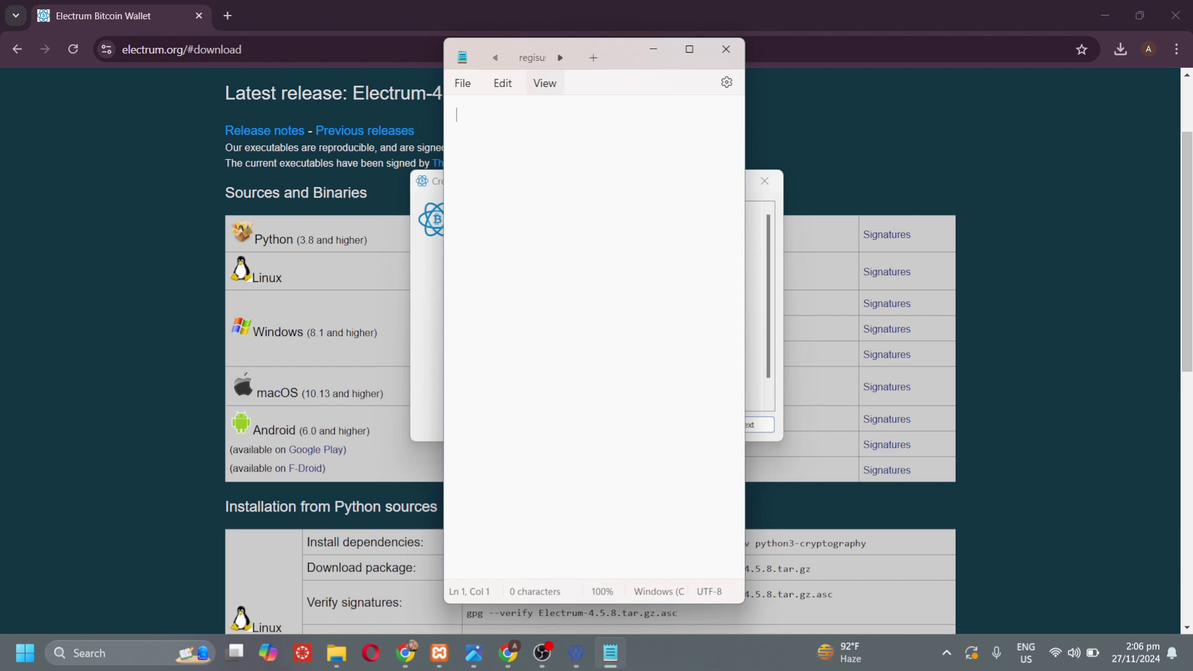
{"action": "right_click", "coordinate": [527, 180]}
{"action": "left_click", "coordinate": [643, 293]}
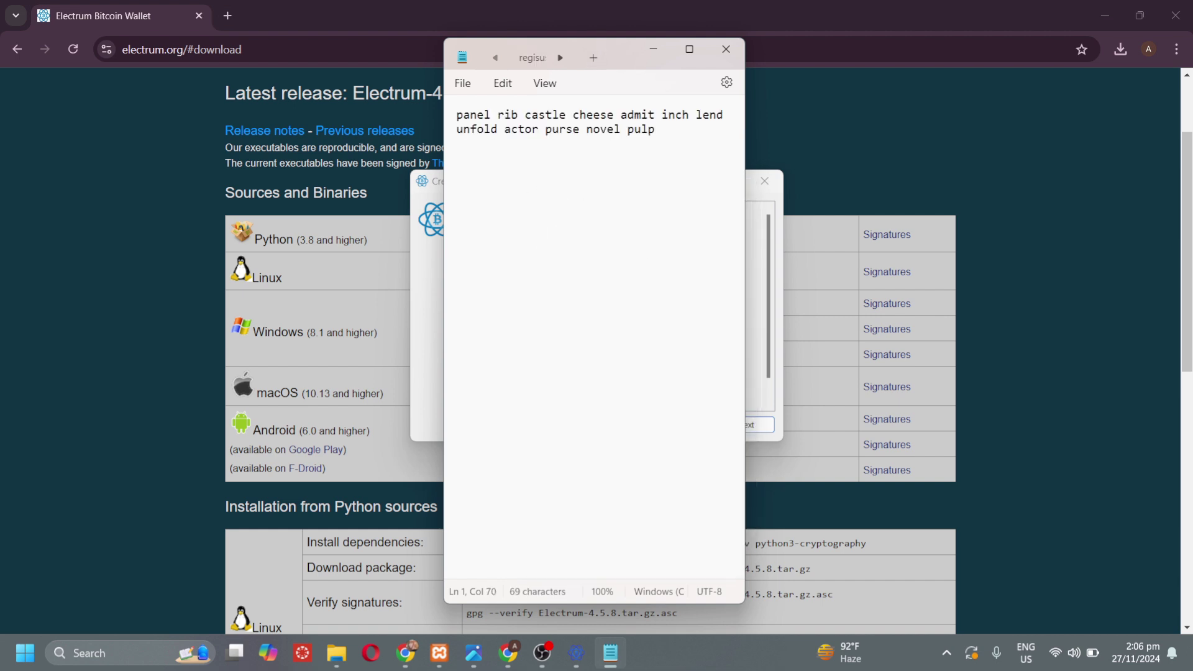
{"action": "left_click", "coordinate": [653, 49]}
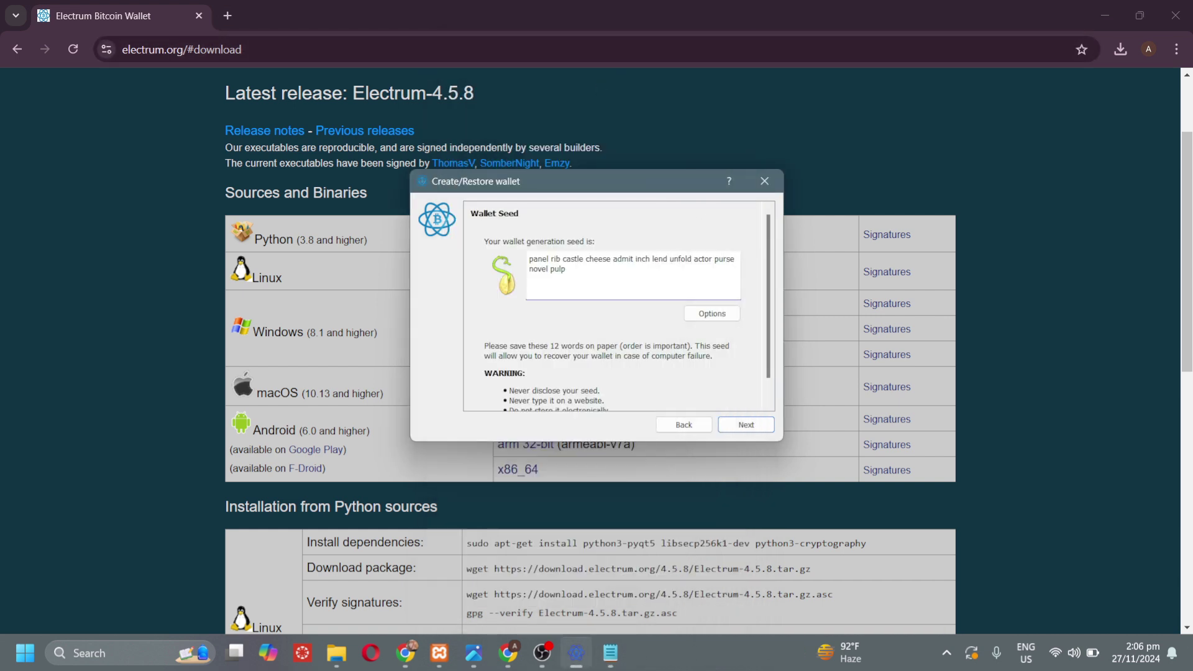
- Confirm the seed from the Notepad copy, then enter and confirm a Strong encrypting wallet password
{"action": "left_click", "coordinate": [764, 429]}
{"action": "right_click", "coordinate": [591, 311]}
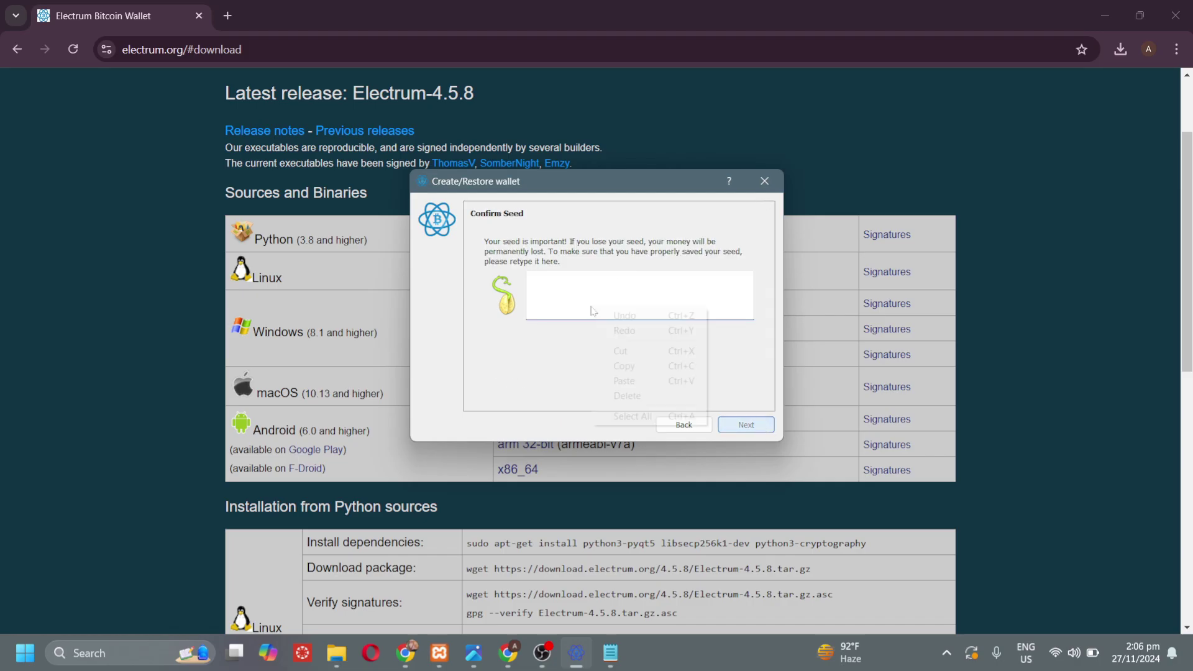
{"action": "key", "text": "Escape"}
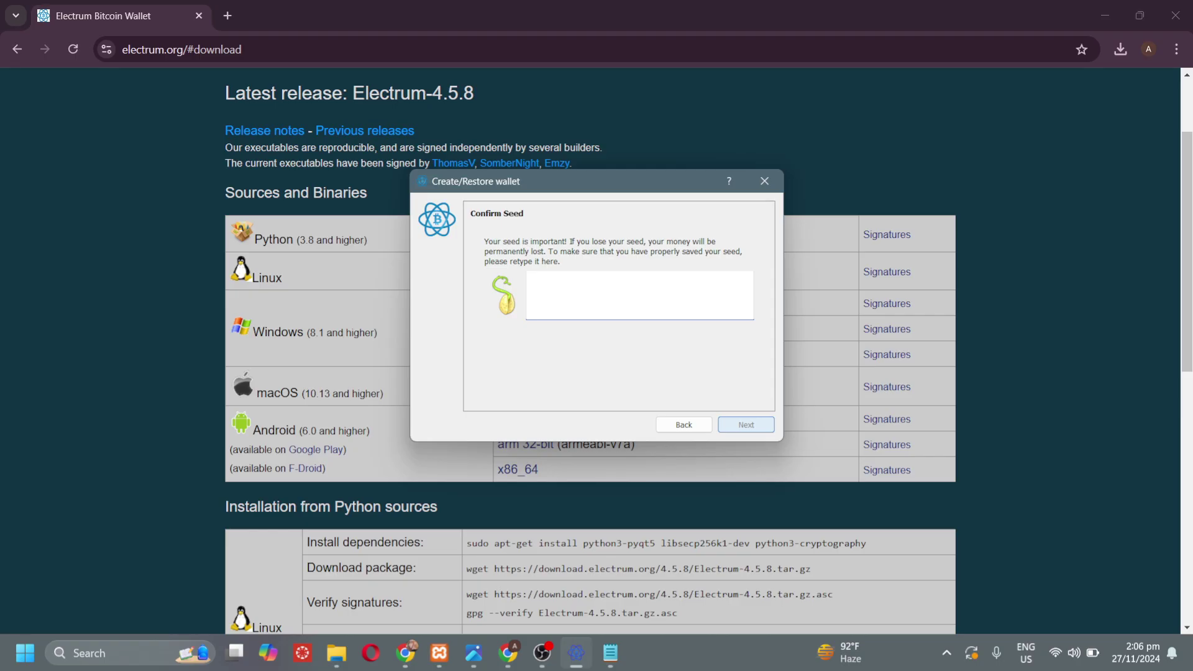
{"action": "left_click", "coordinate": [610, 652]}
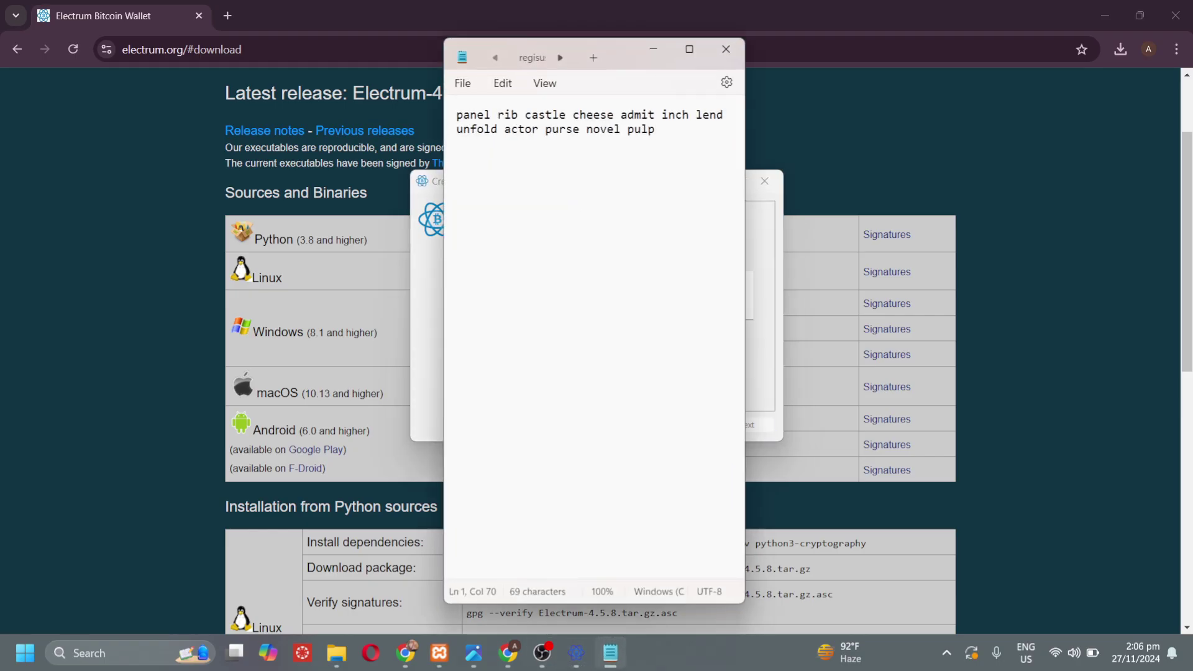
{"action": "left_click_drag", "start_coordinate": [654, 129], "coordinate": [447, 111]}
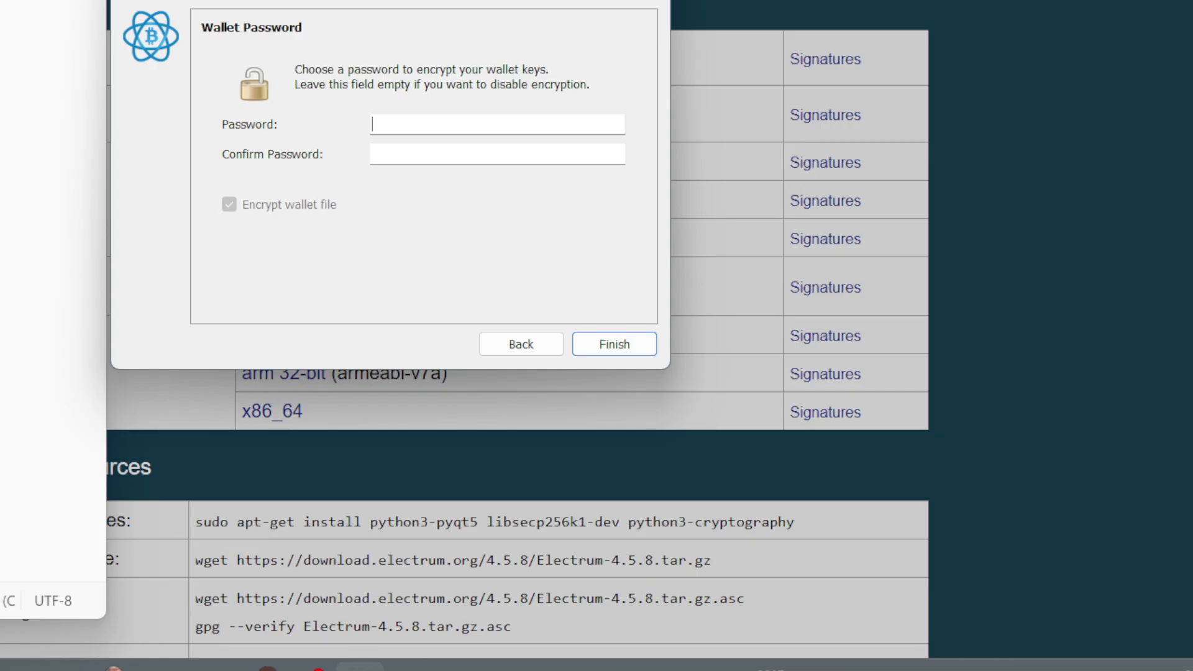
{"action": "type", "text": "123456789"}
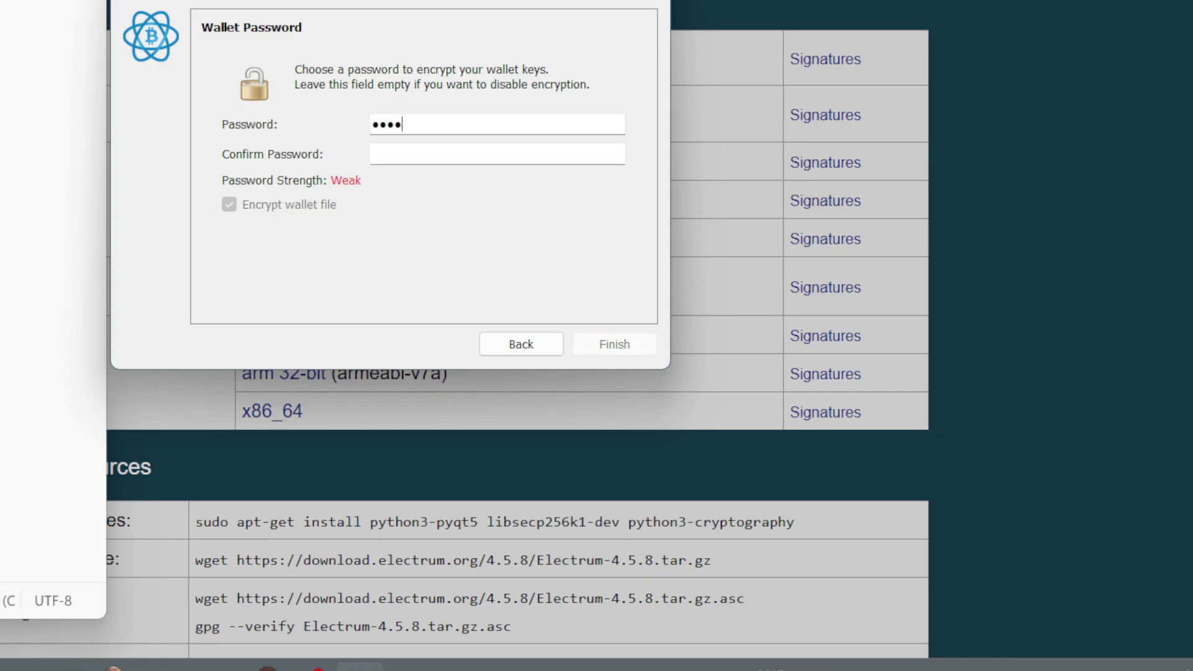
{"action": "type", "text": "abc1234"}
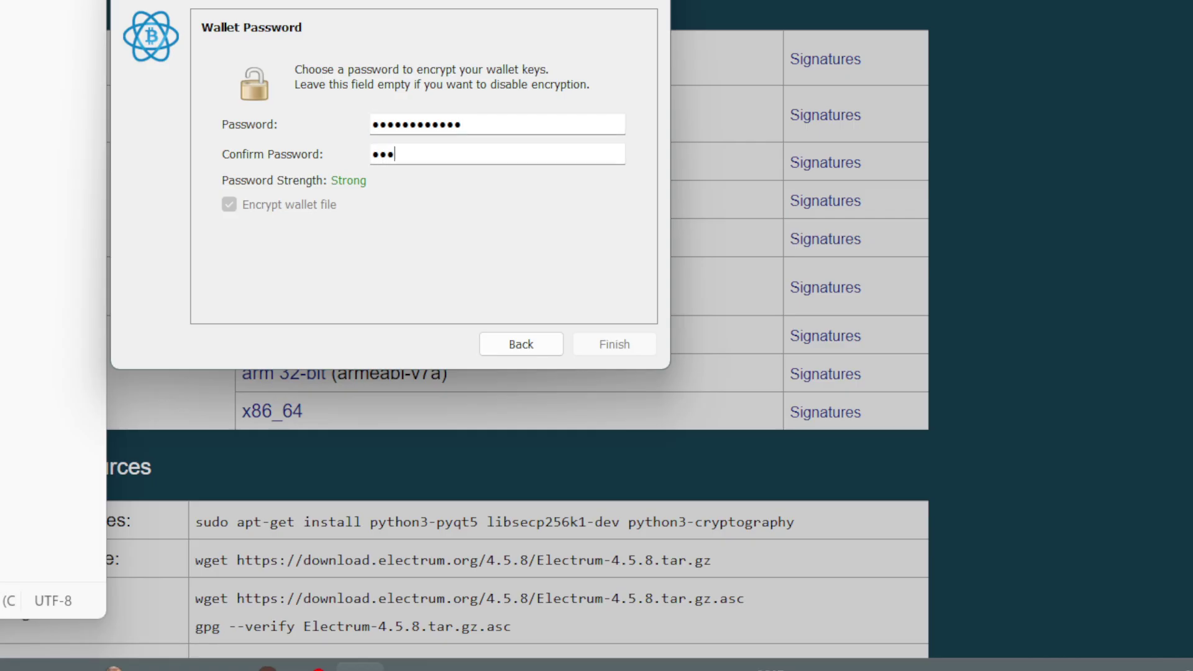
{"action": "type", "text": "••••••"}
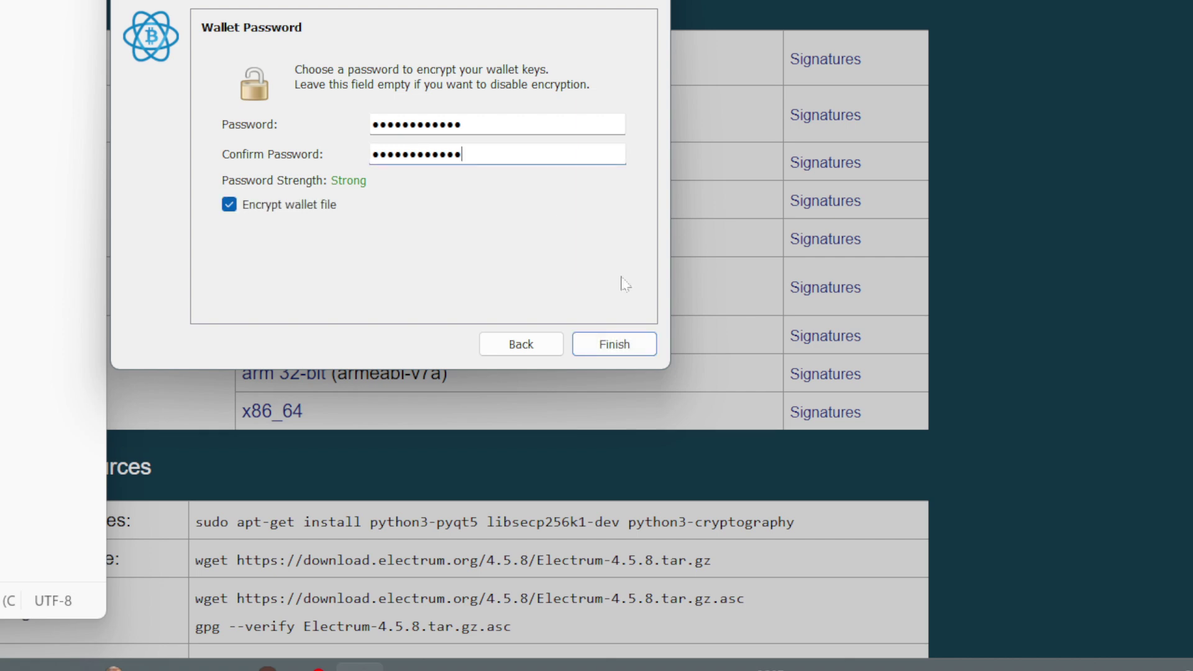
- Finish creating the encrypted default_wallet and view its Send tab with 0 mBTC balance
{"action": "left_click", "coordinate": [631, 348]}
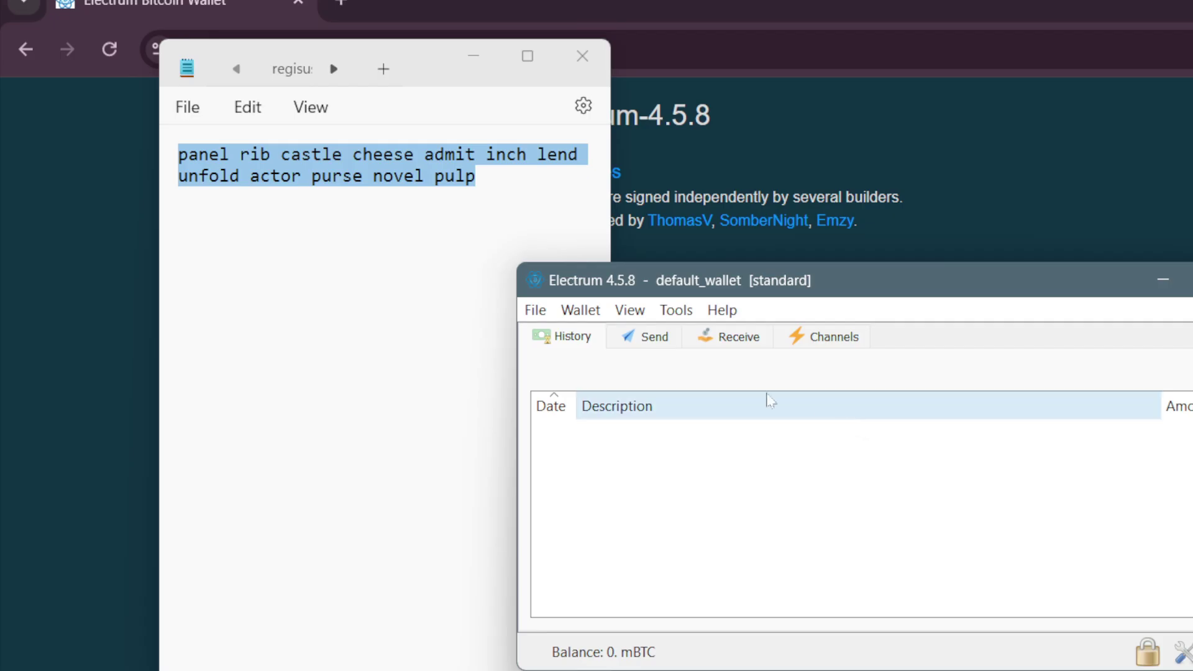
{"action": "left_click", "coordinate": [652, 337]}
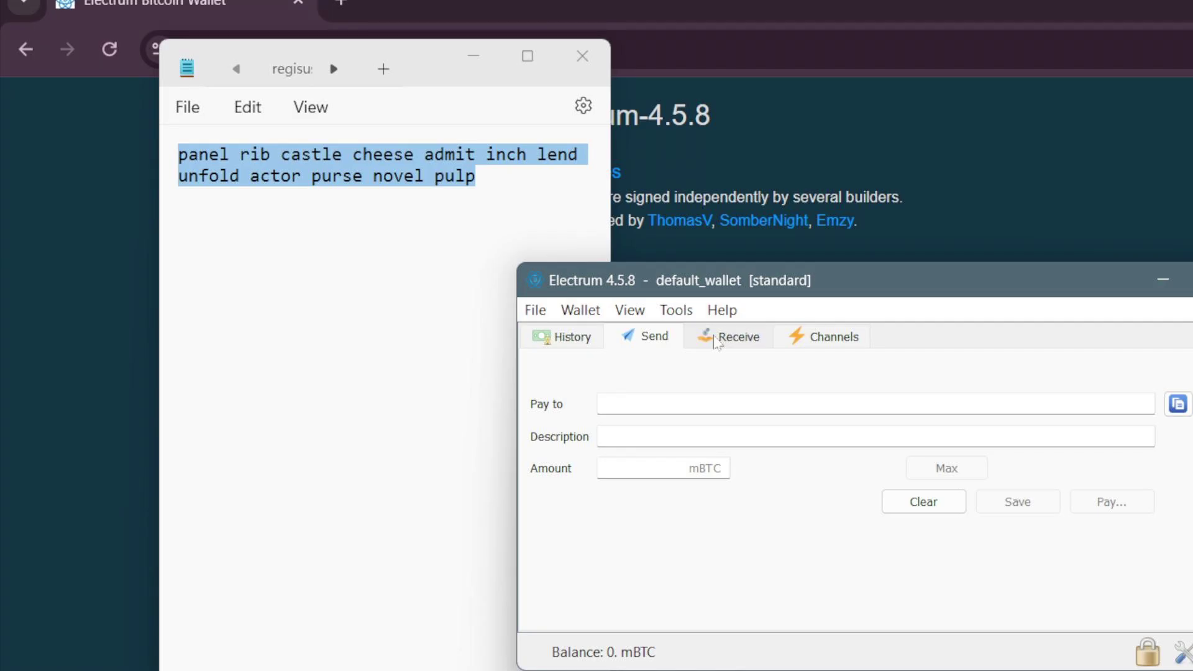
- Create a payment request with 1-day expiry on the Receive tab, then view the Channels tab
{"action": "left_click", "coordinate": [716, 341]}
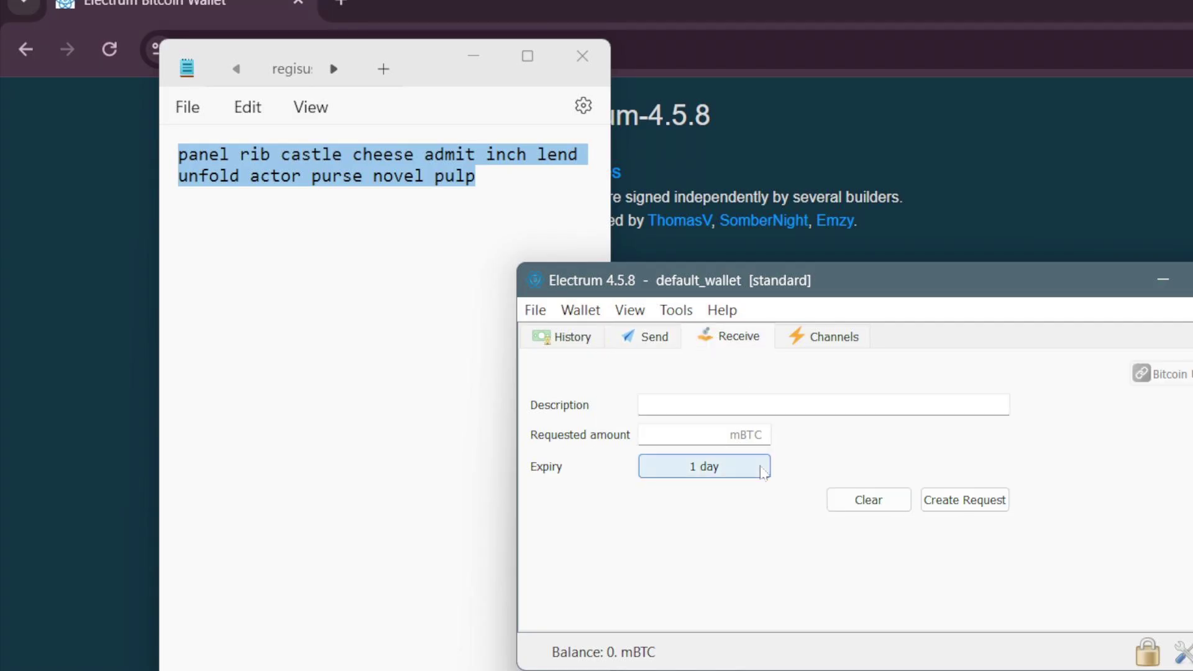
{"action": "left_click", "coordinate": [930, 504]}
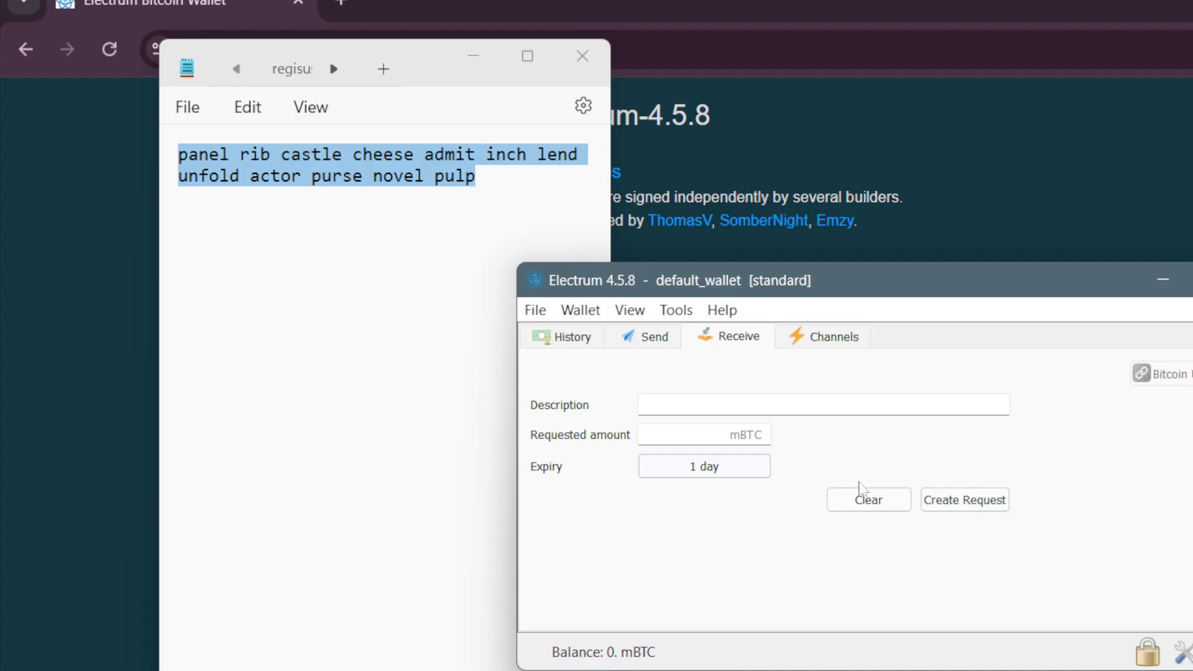
{"action": "left_click", "coordinate": [964, 501]}
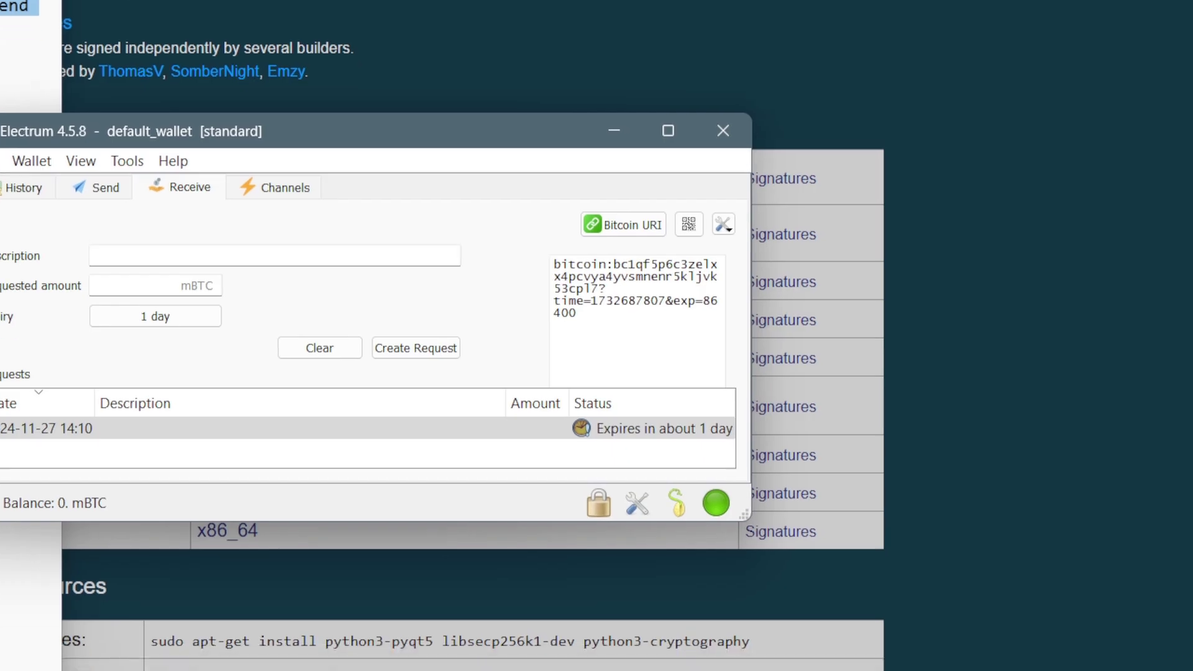
{"action": "left_click", "coordinate": [207, 327]}
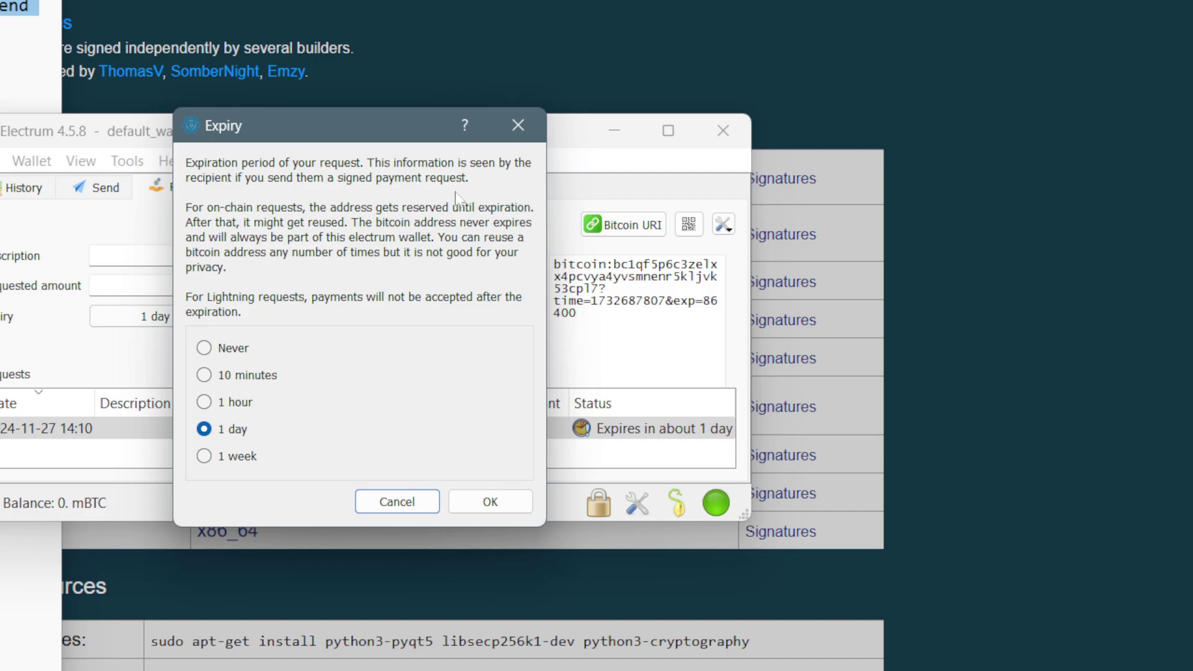
{"action": "left_click", "coordinate": [517, 127]}
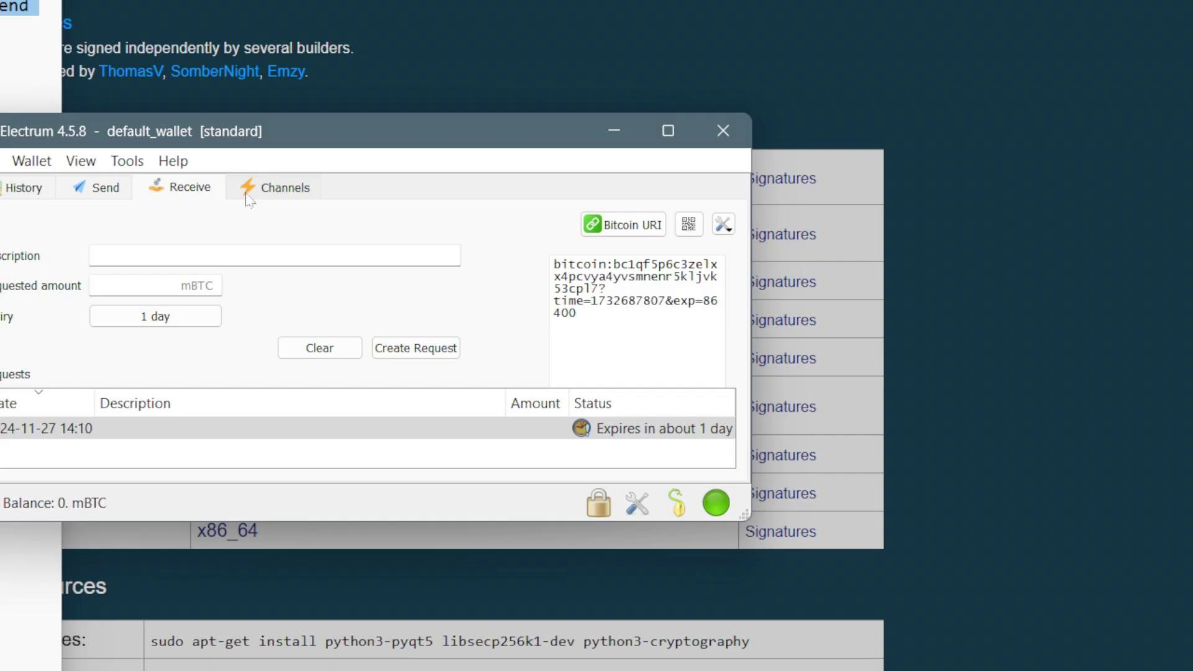
{"action": "left_click", "coordinate": [247, 198]}
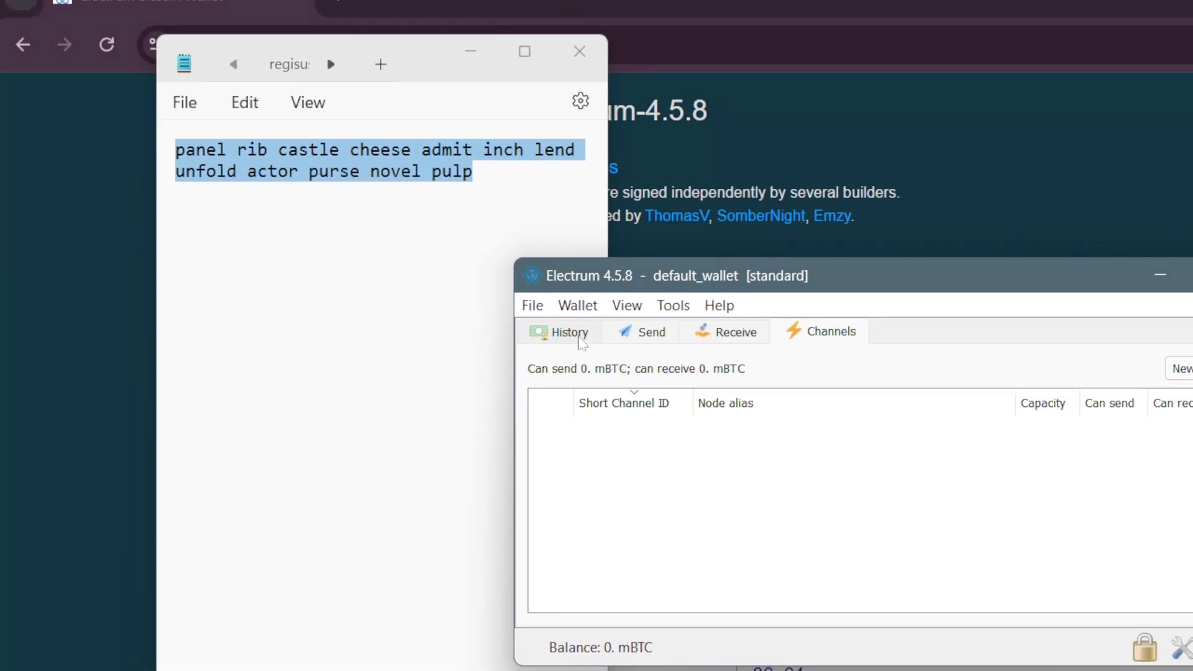
- Return to the History tab and view the File menu options
{"action": "left_click", "coordinate": [580, 338]}
{"action": "left_click", "coordinate": [534, 307]}
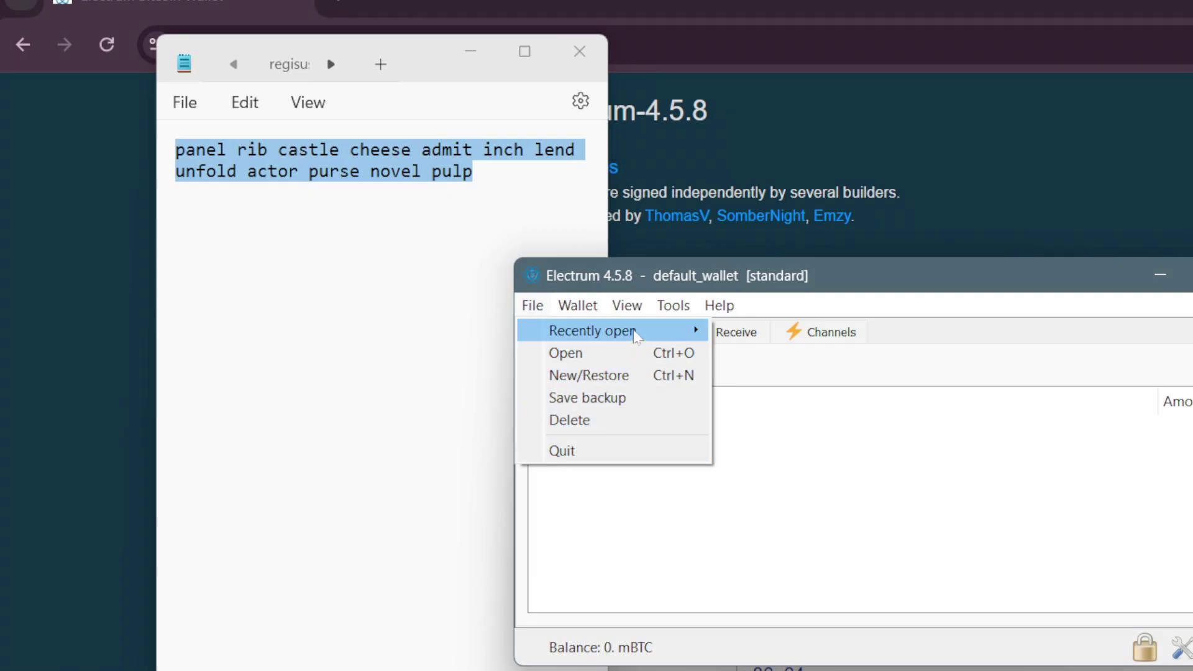
- Browse the Wallet, View, Tools and Help menus, then bring up the Change Password dialog
{"action": "left_click", "coordinate": [580, 307]}
{"action": "left_click", "coordinate": [580, 307]}
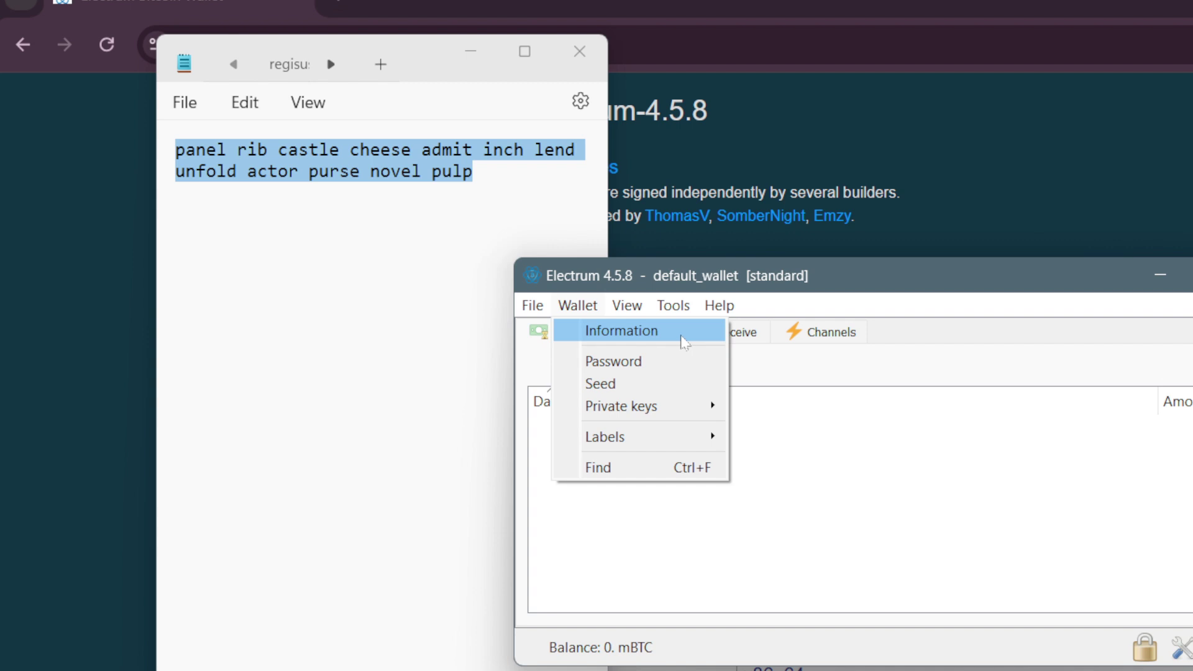
{"action": "left_click", "coordinate": [628, 305]}
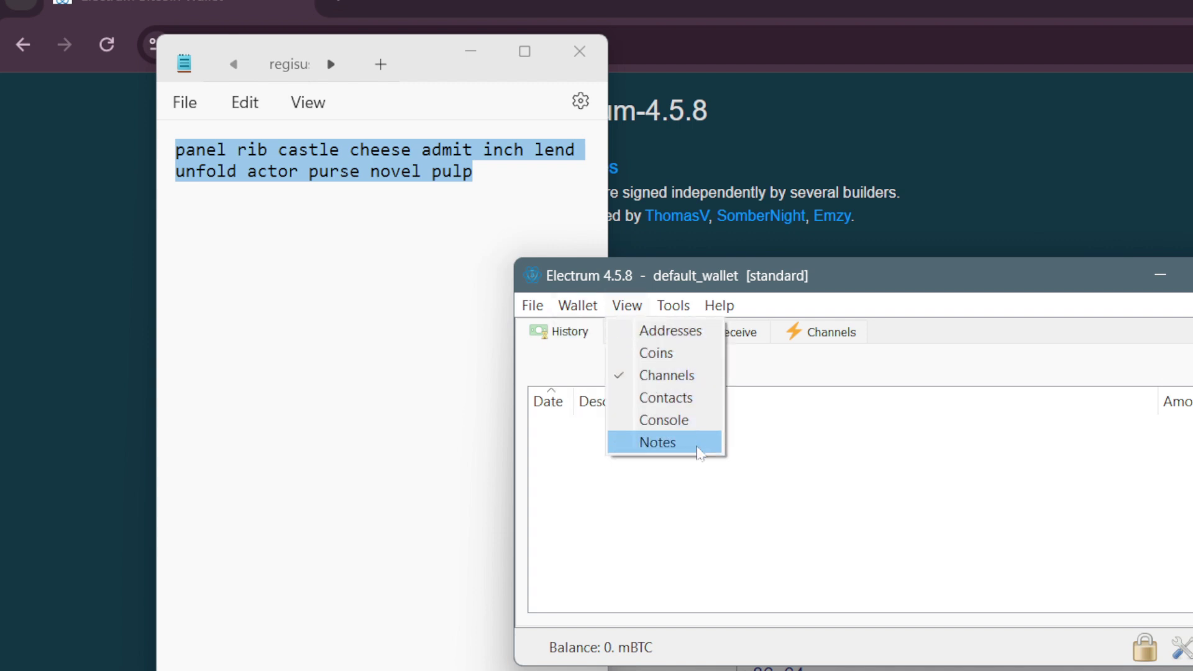
{"action": "left_click", "coordinate": [673, 305]}
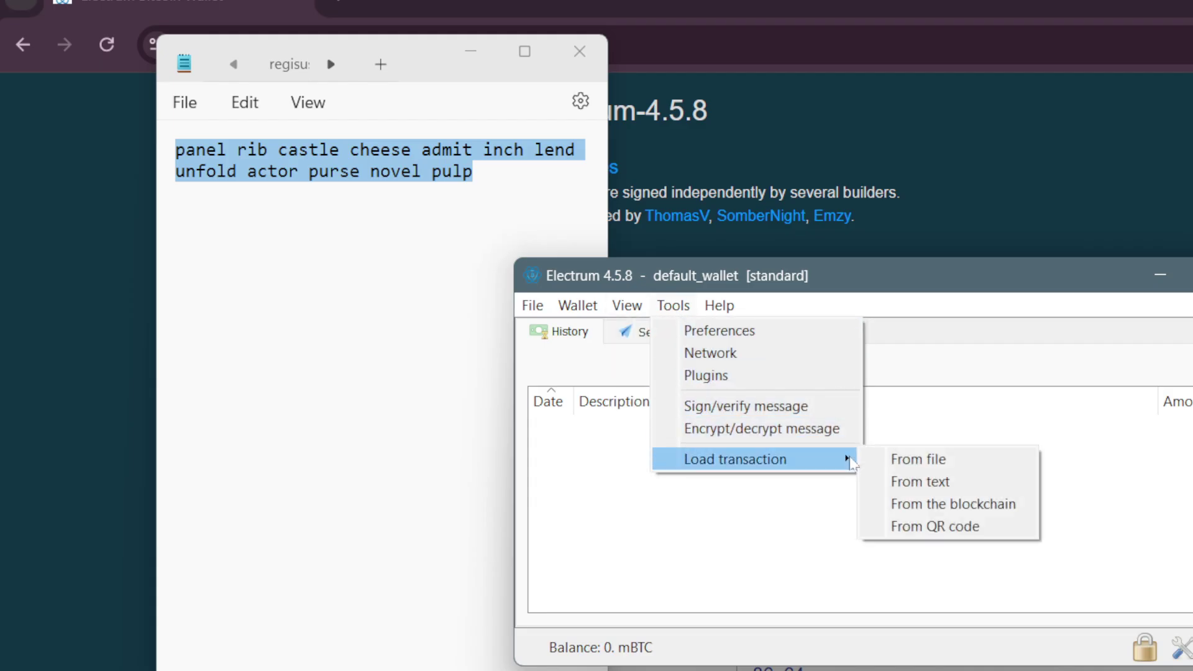
{"action": "left_click", "coordinate": [718, 305]}
{"action": "left_click", "coordinate": [719, 305]}
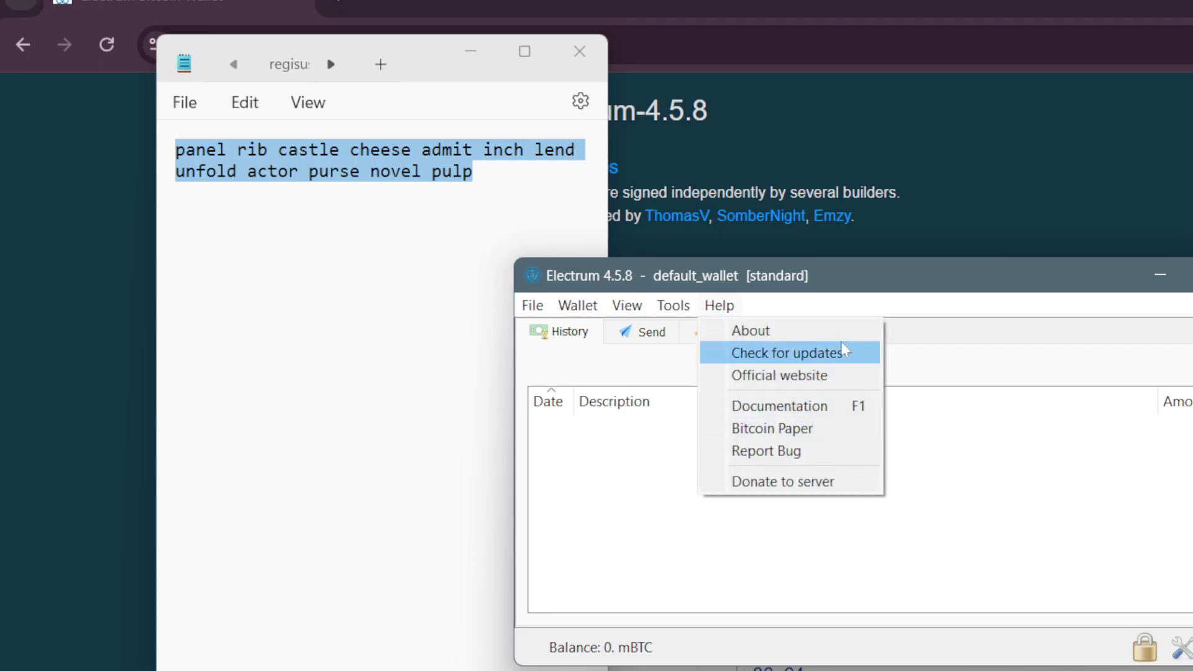
{"action": "left_click", "coordinate": [960, 526]}
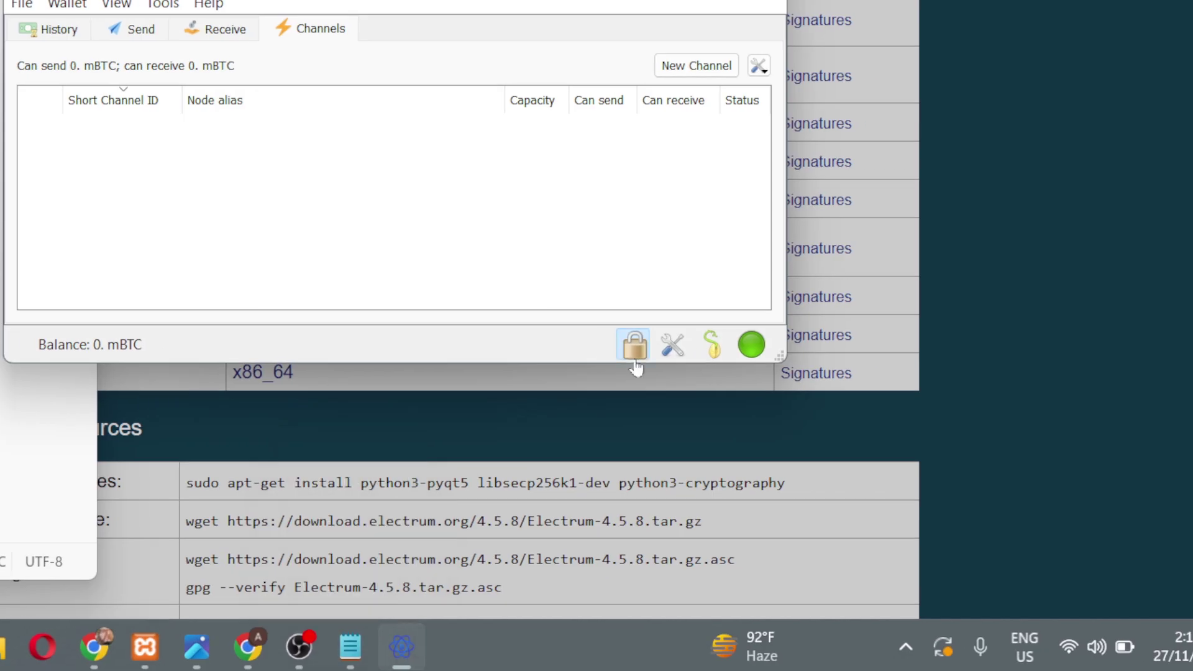
{"action": "left_click", "coordinate": [635, 358]}
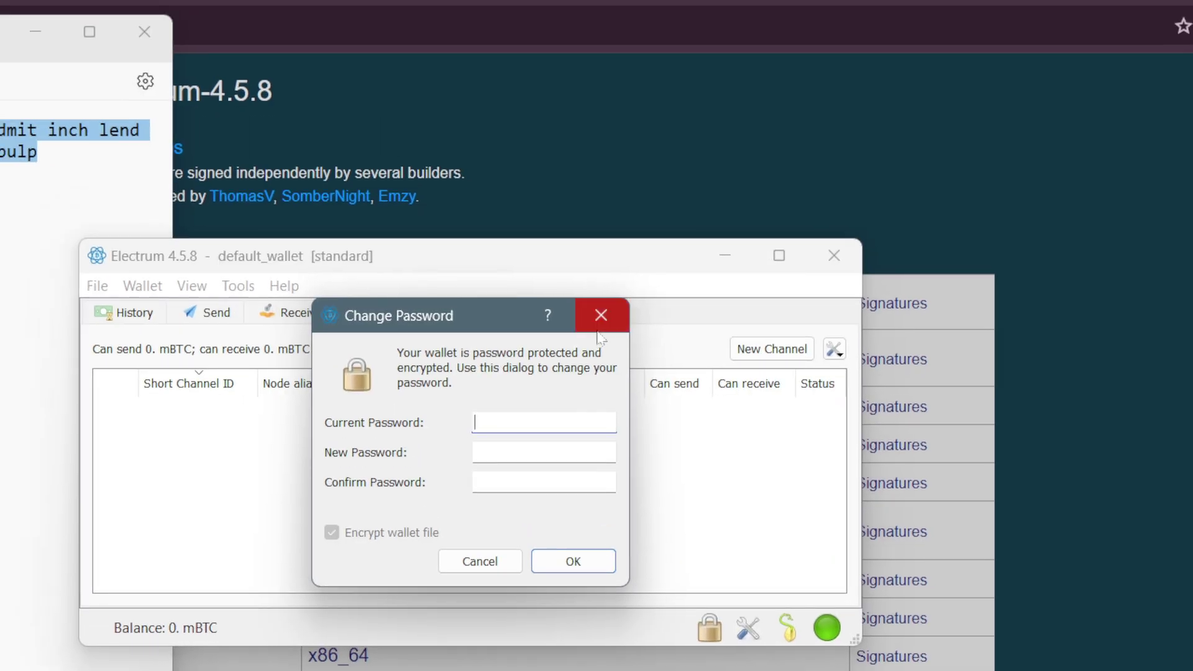
- Dismiss Change Password, browse Preferences' Units, Fiat, Lightning and Misc tabs, then request the wallet seed
{"action": "left_click", "coordinate": [600, 315]}
{"action": "left_click", "coordinate": [747, 629]}
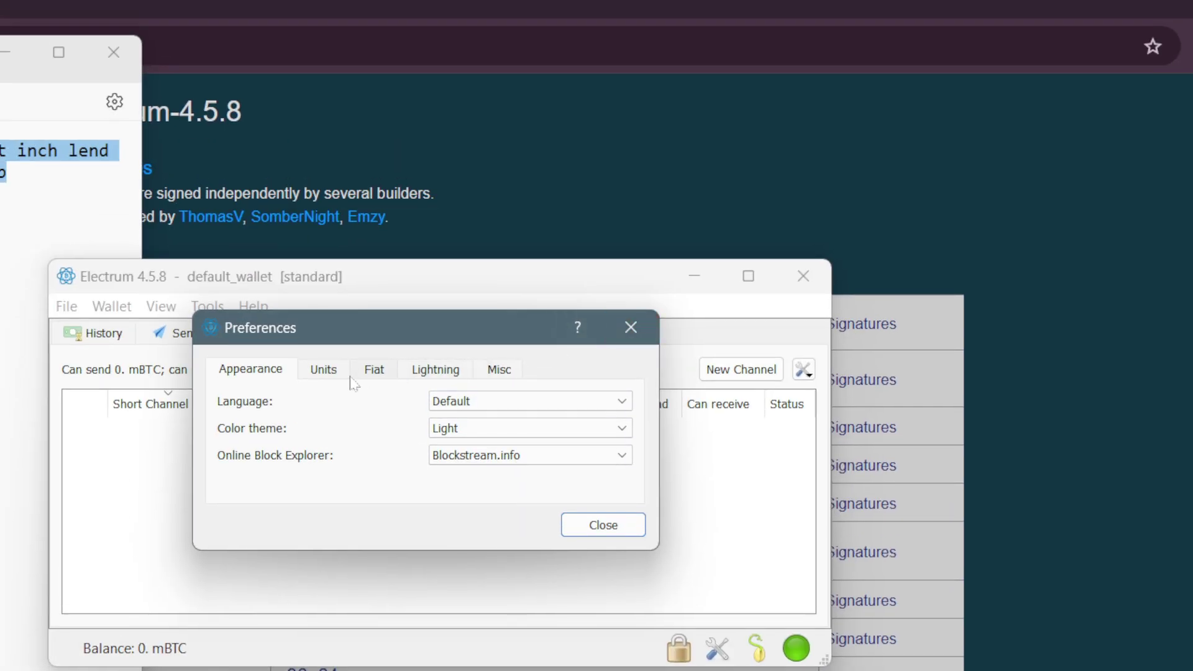
{"action": "left_click", "coordinate": [227, 71]}
{"action": "left_click", "coordinate": [374, 373]}
{"action": "left_click", "coordinate": [429, 373]}
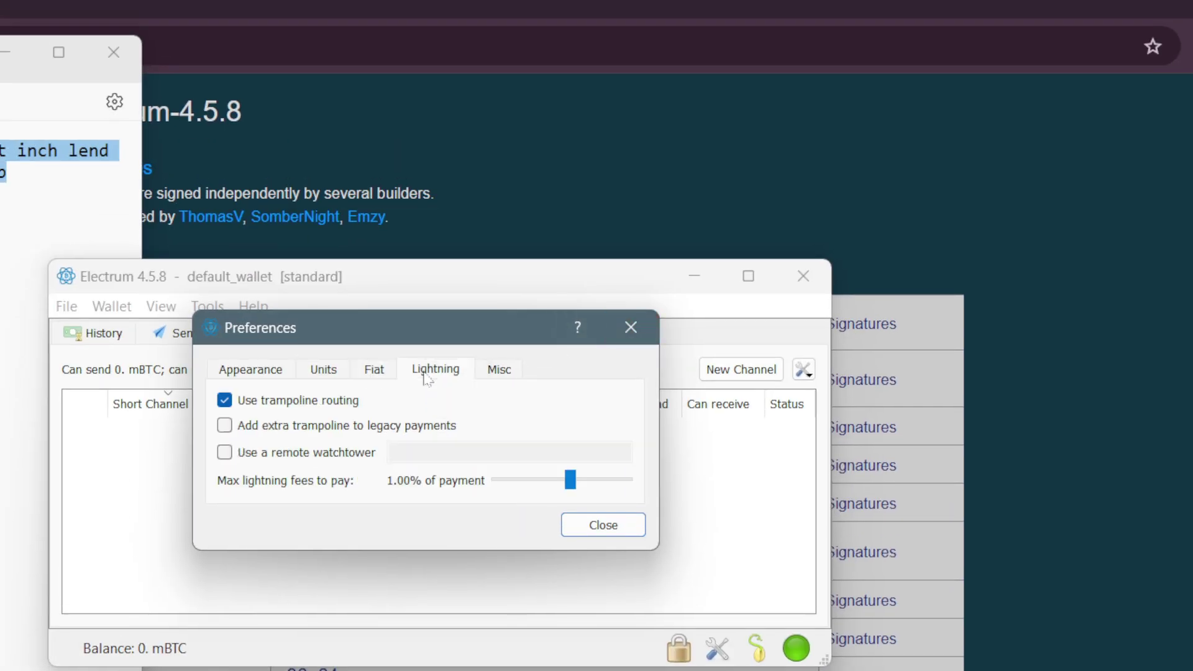
{"action": "left_click", "coordinate": [506, 372]}
{"action": "left_click", "coordinate": [631, 327]}
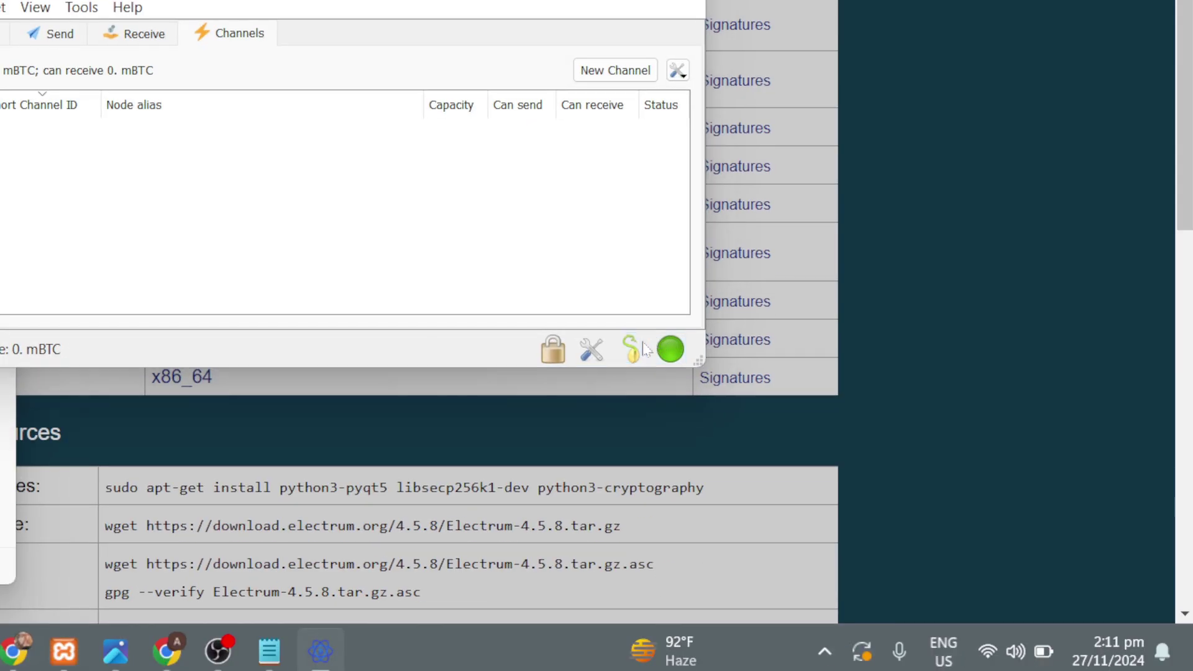
{"action": "left_click", "coordinate": [652, 377]}
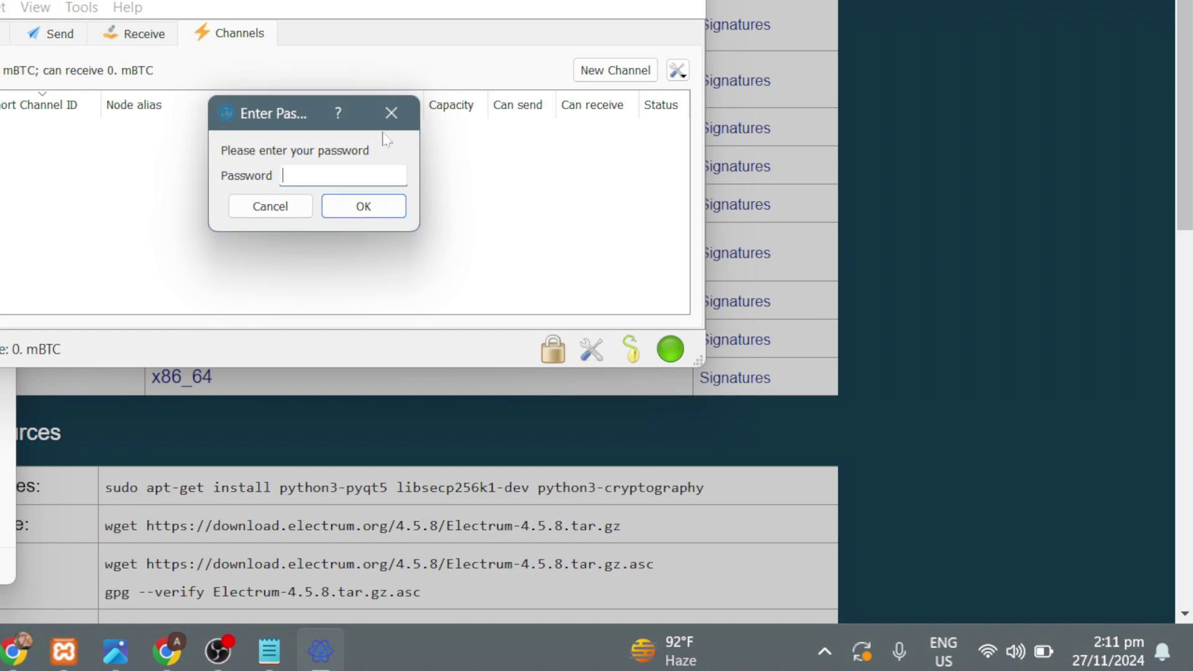
- Cancel the seed password prompt, review the Network server list and Proxy settings, then close Network
{"action": "left_click", "coordinate": [389, 113]}
{"action": "left_click", "coordinate": [670, 348]}
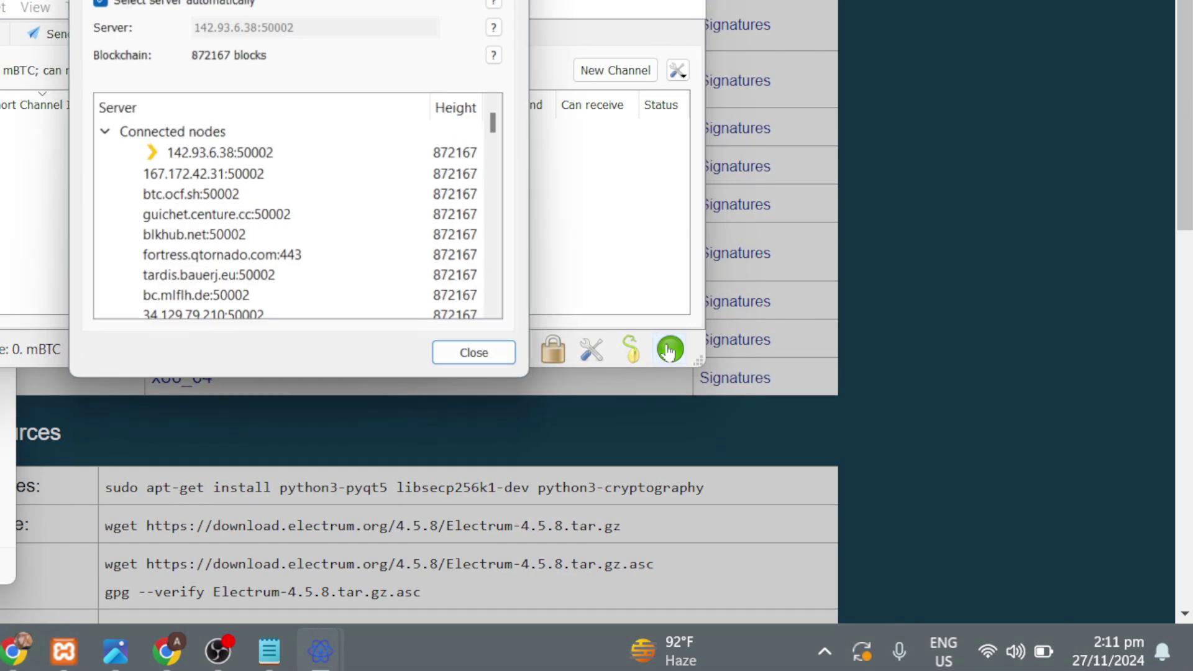
{"action": "scroll", "coordinate": [302, 159], "scroll_direction": "down", "scroll_amount": 6}
{"action": "scroll", "coordinate": [292, 177], "scroll_direction": "up", "scroll_amount": 6}
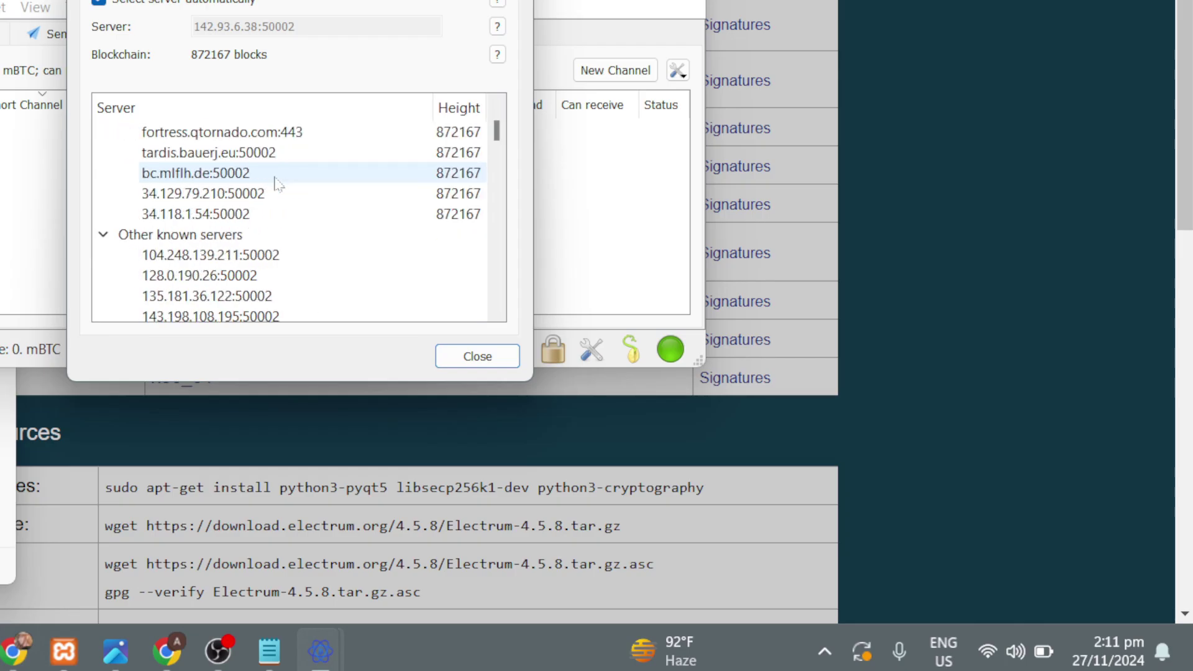
{"action": "scroll", "coordinate": [278, 187], "scroll_direction": "down", "scroll_amount": 9}
{"action": "scroll", "coordinate": [279, 189], "scroll_direction": "up", "scroll_amount": 6}
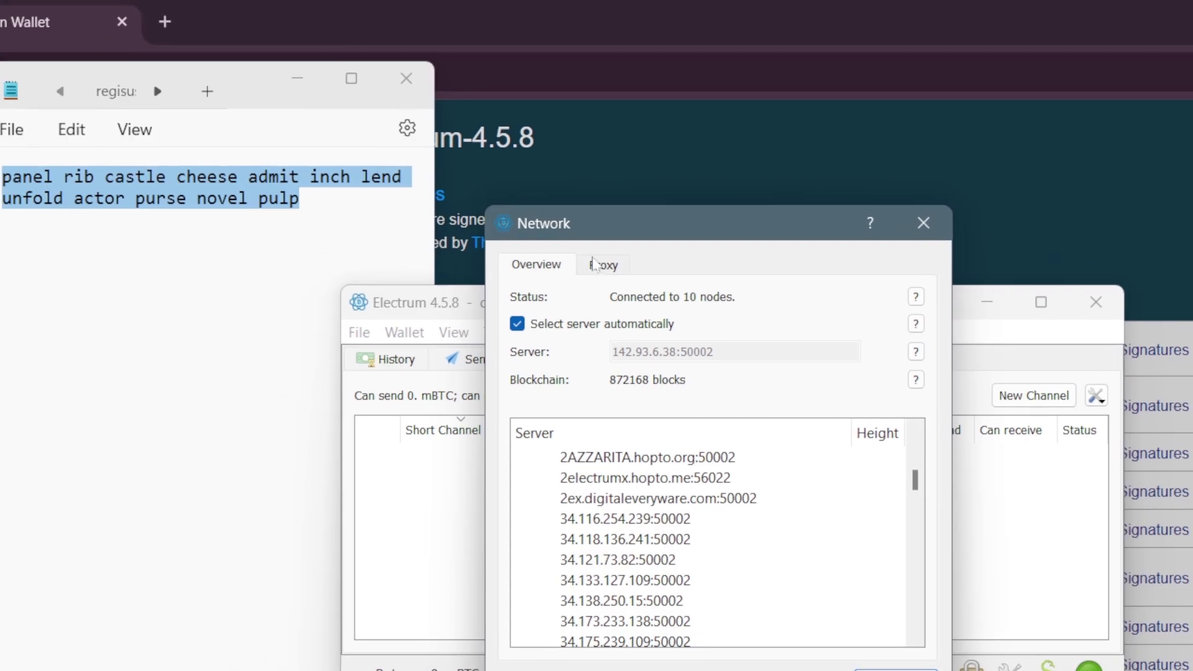
{"action": "left_click", "coordinate": [410, 122]}
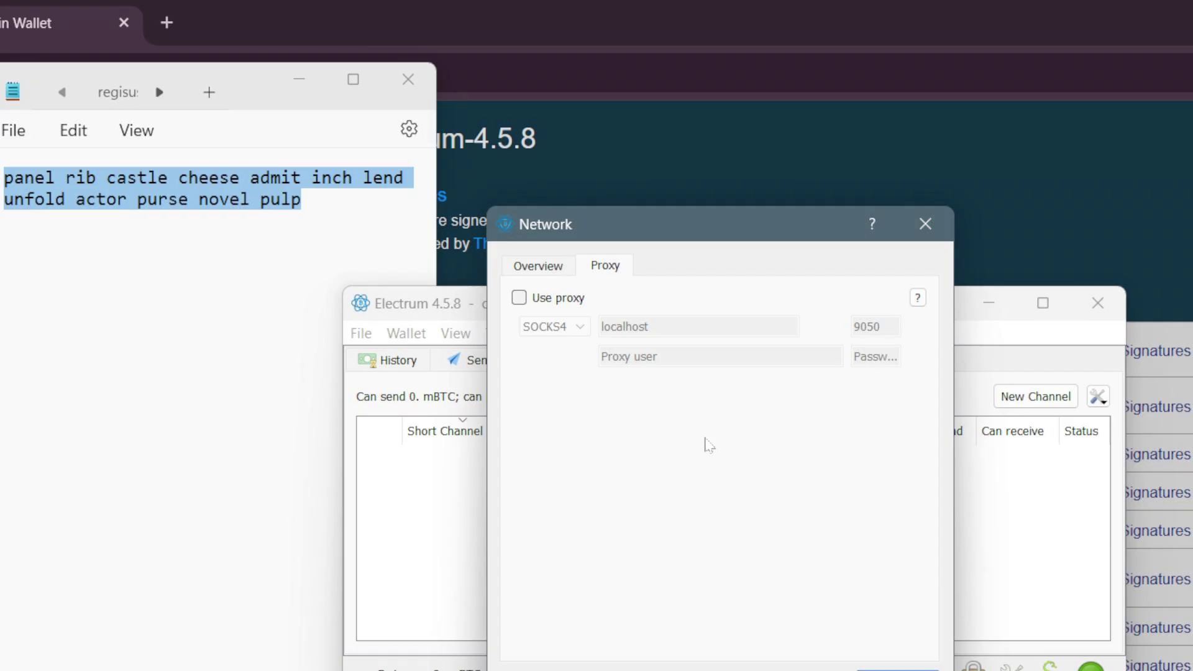
{"action": "left_click", "coordinate": [929, 234]}
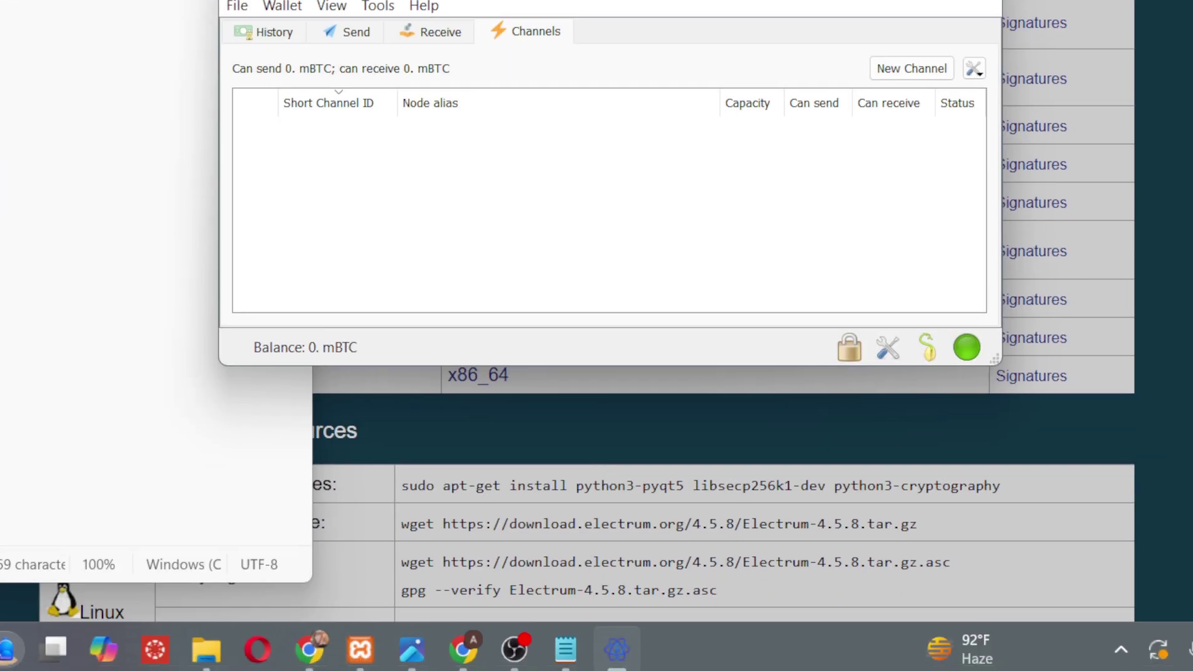